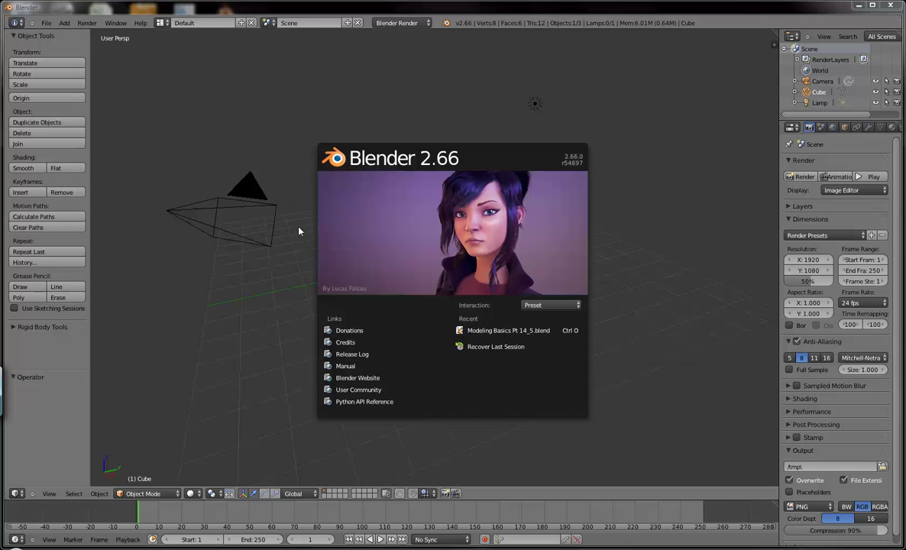
Open the recent file Modeling Basics Pt 14_5.blend and widen the main 3D viewport
click(509, 331)
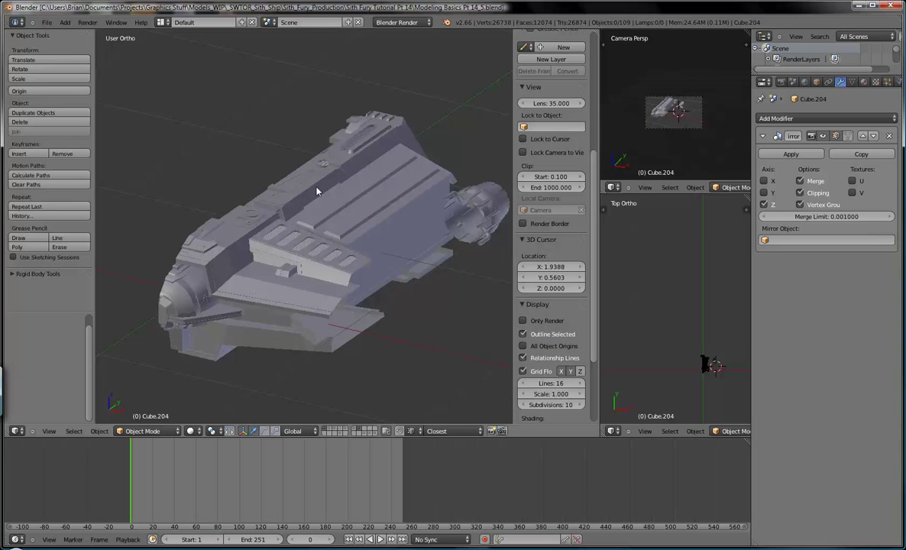
middle_drag(313, 182, 458, 205)
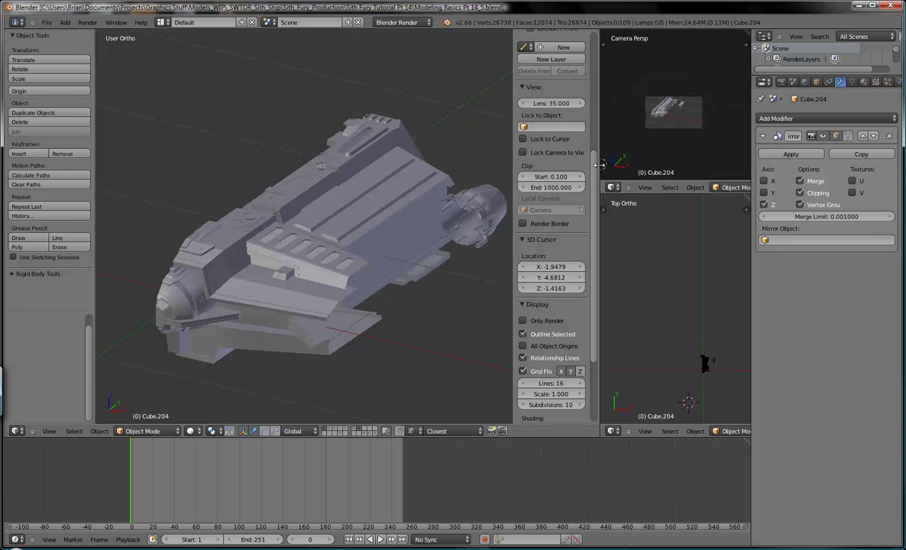
drag(600, 172, 665, 167)
scroll(425, 252, up, 3)
scroll(424, 250, down, 3)
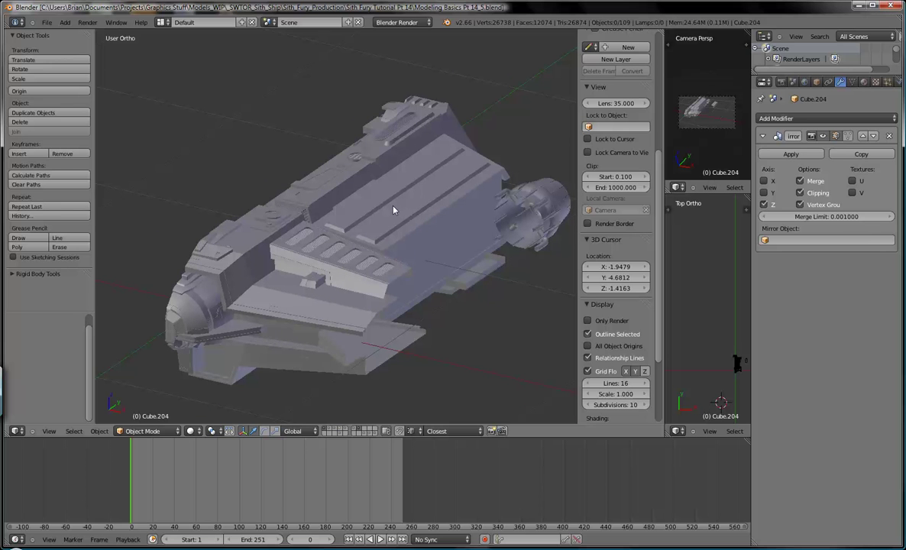
Select the raised hull section Cube.018 behind the round vent and enter Edit Mode on it
scroll(351, 213, up, 3)
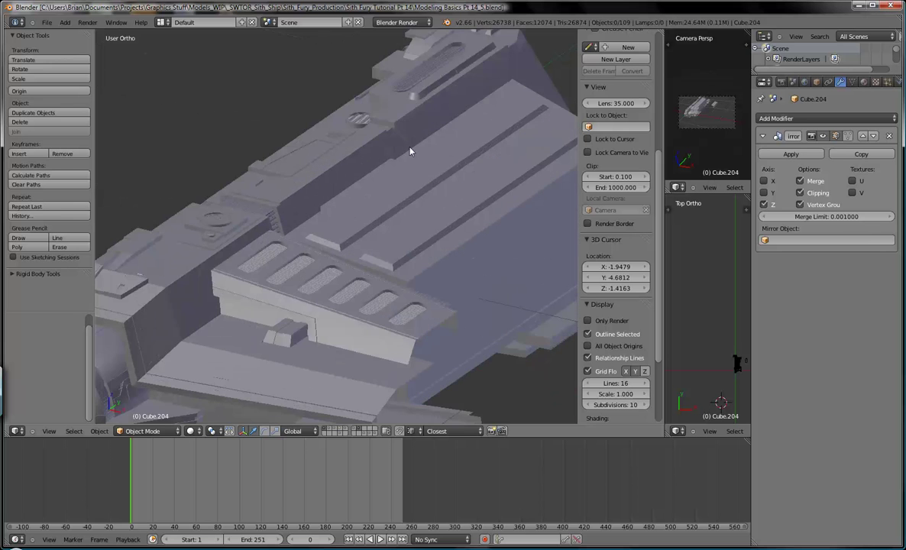
shift+middle_drag(420, 167, 379, 304)
scroll(378, 278, up, 2)
scroll(354, 251, up, 3)
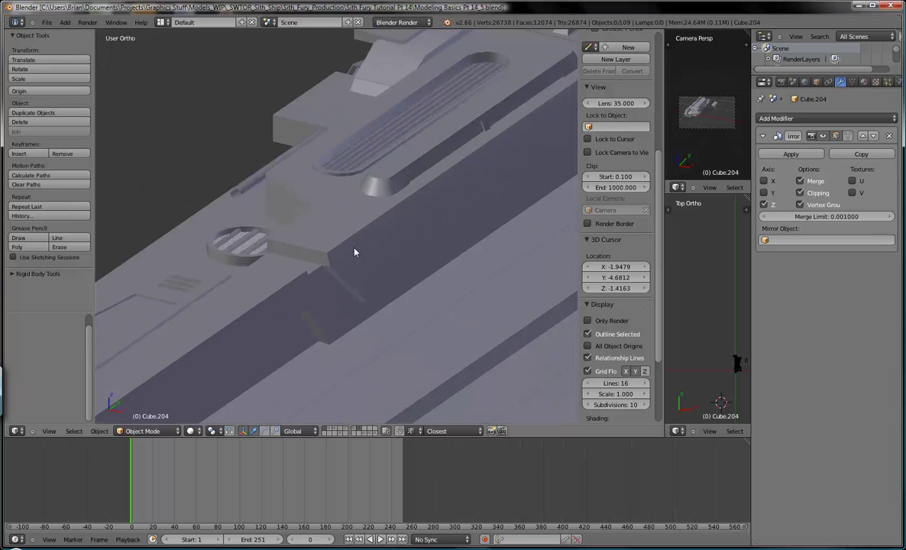
right_click(354, 244)
key(Tab)
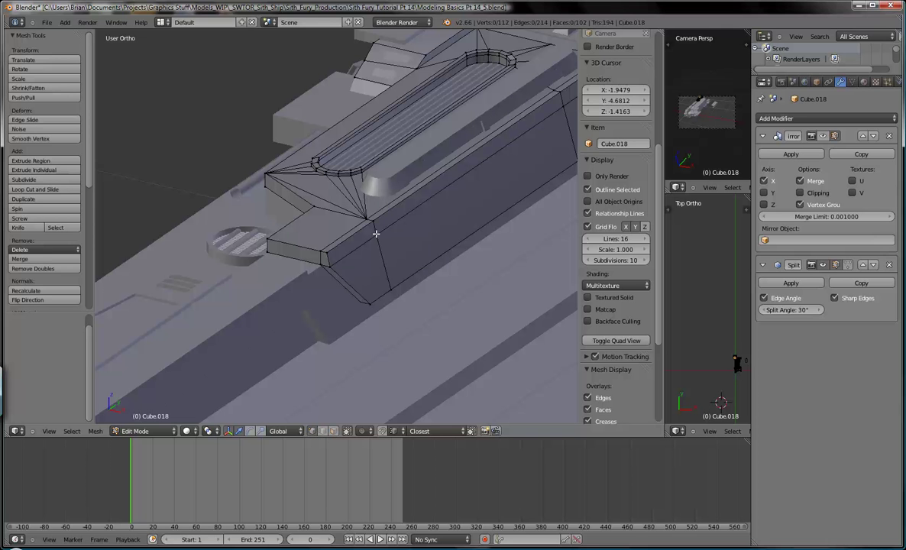
Select the block's upper corner vertex beside the round vent, and clear the selection
right_click(377, 235)
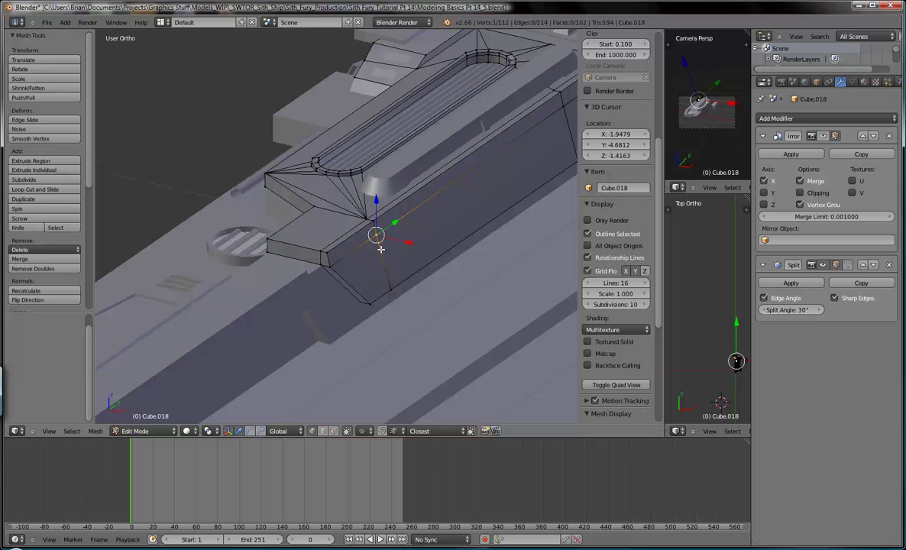
scroll(373, 230, up, 3)
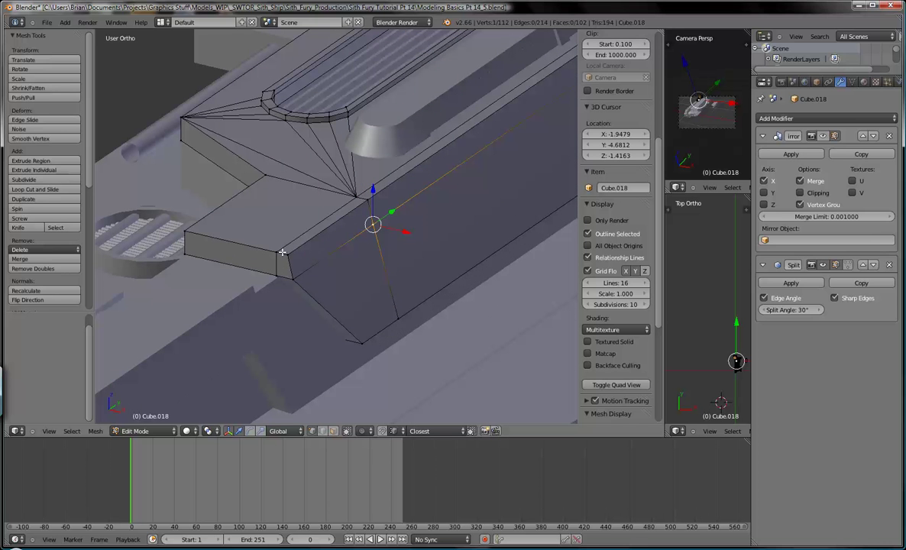
middle_drag(347, 268, 419, 248)
right_click(338, 261)
scroll(343, 259, up, 4)
middle_drag(415, 246, 301, 246)
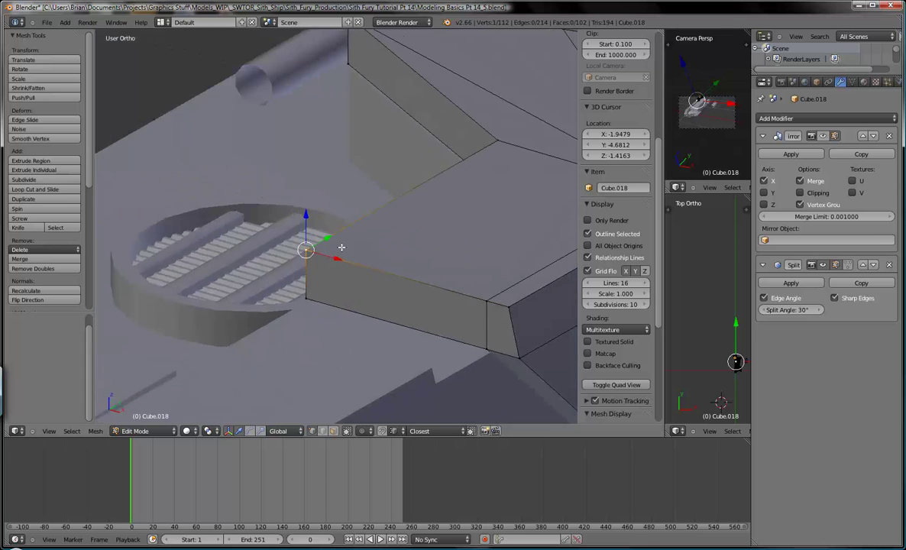
key(a)
Try an Edge Slide on the edge running down the hull section's side face, selecting it by its two vertices
shift+middle_drag(485, 259, 243, 186)
scroll(432, 293, down, 4)
middle_drag(432, 293, 390, 210)
right_click(390, 210)
key(g)
right_click(419, 301)
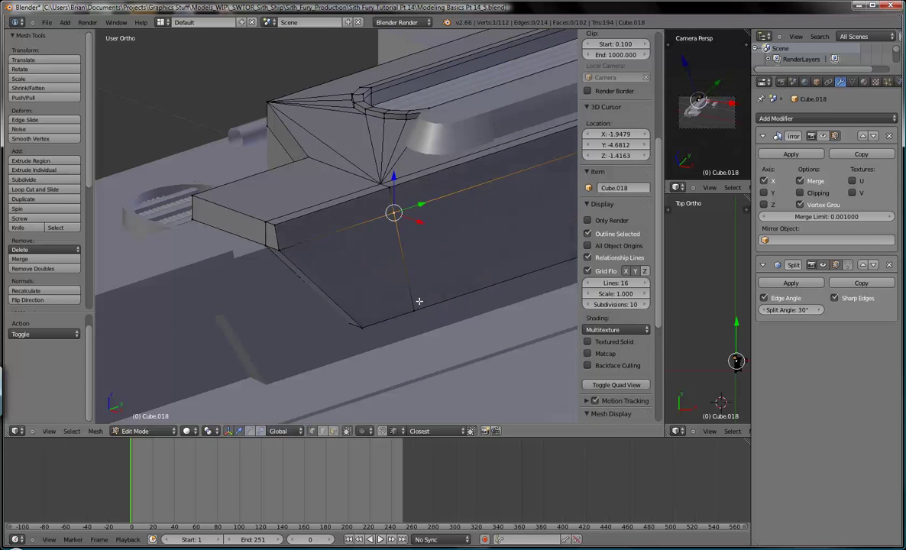
shift+right_click(413, 305)
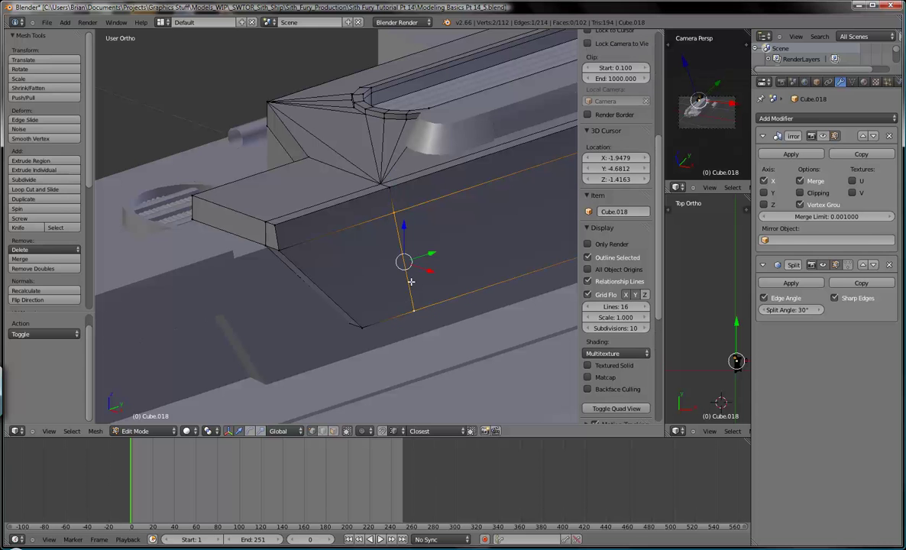
middle_drag(411, 278, 417, 283)
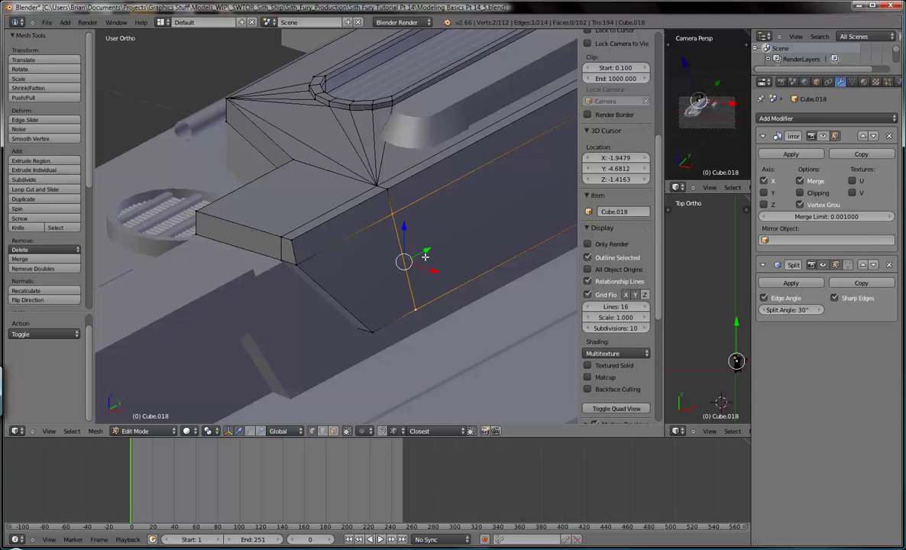
key(ctrl+e)
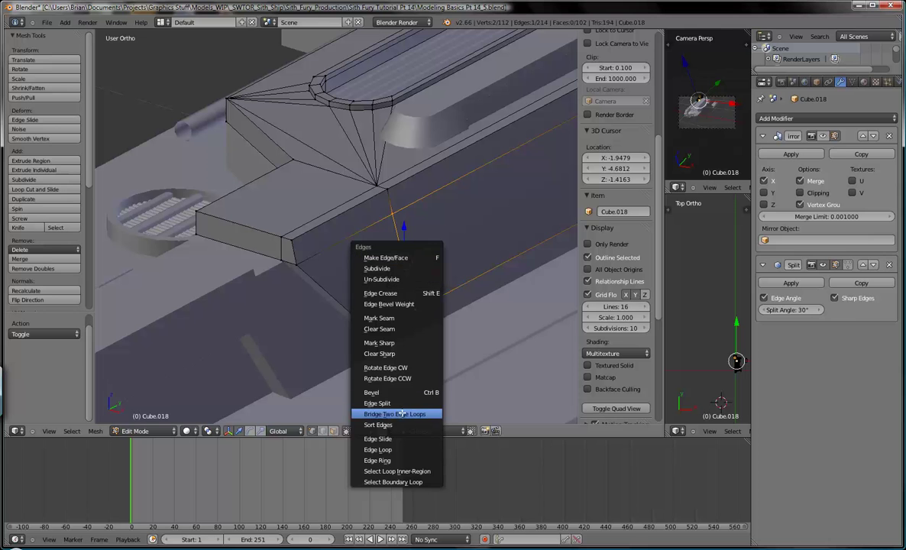
click(377, 438)
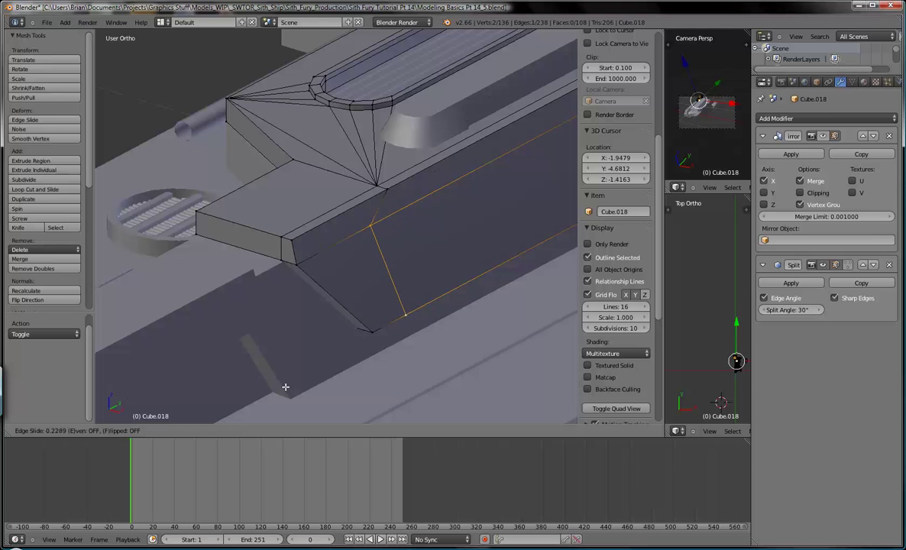
click(369, 328)
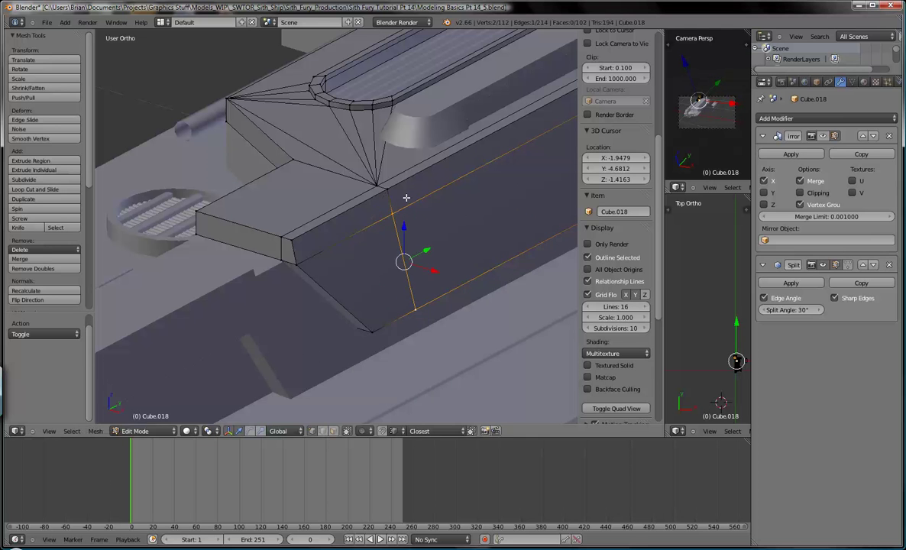
Try a Vertex Slide on the upper vertex of the side-face edge, along its connected edge
right_click(393, 212)
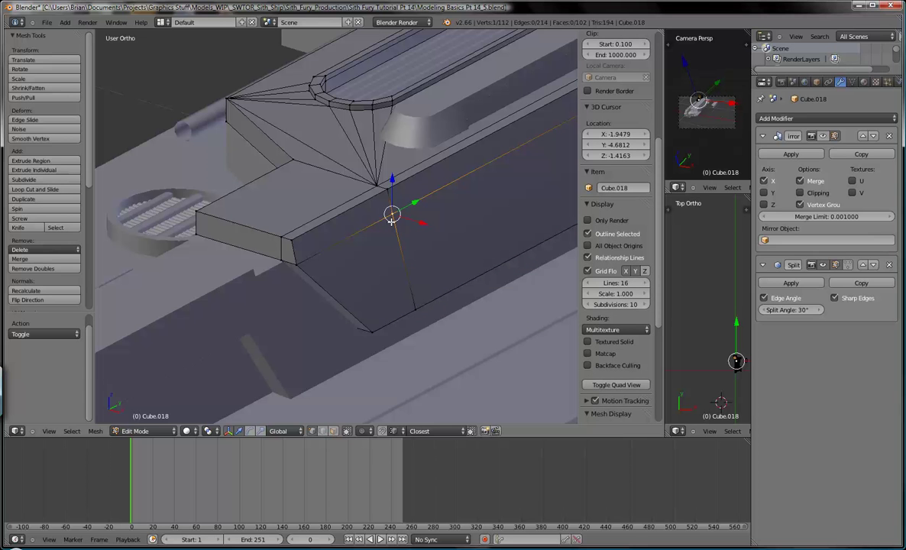
key(shift+v)
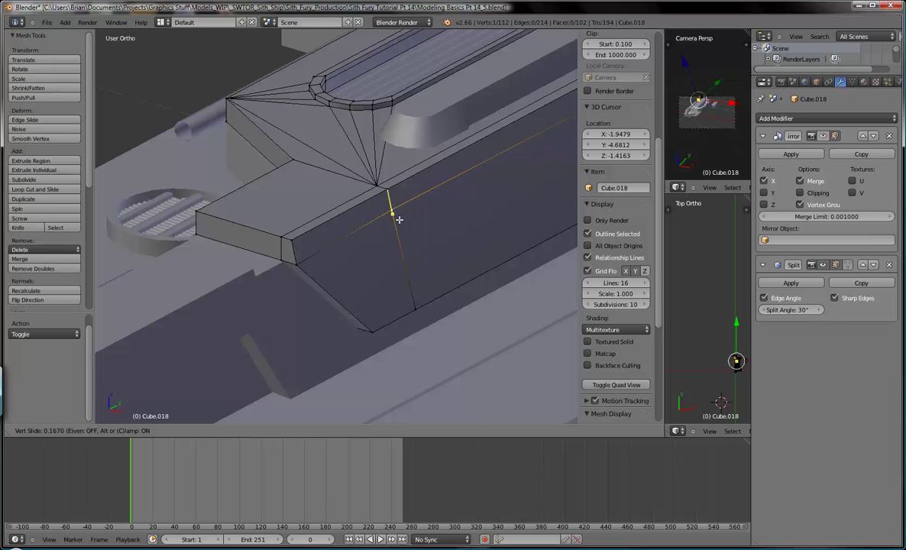
click(401, 238)
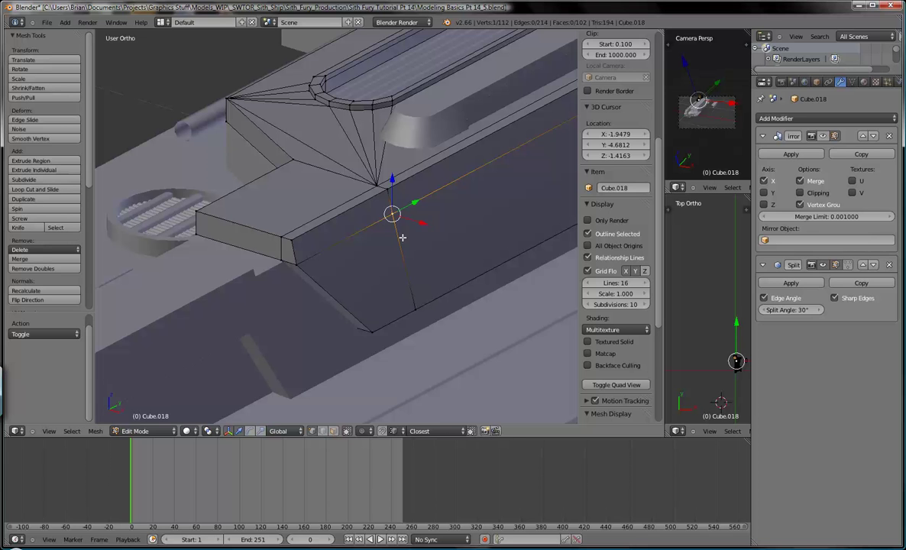
key(shift+v)
click(445, 202)
Try moving the upper side-face vertex freely, and compare it with another Vertex Slide
key(g)
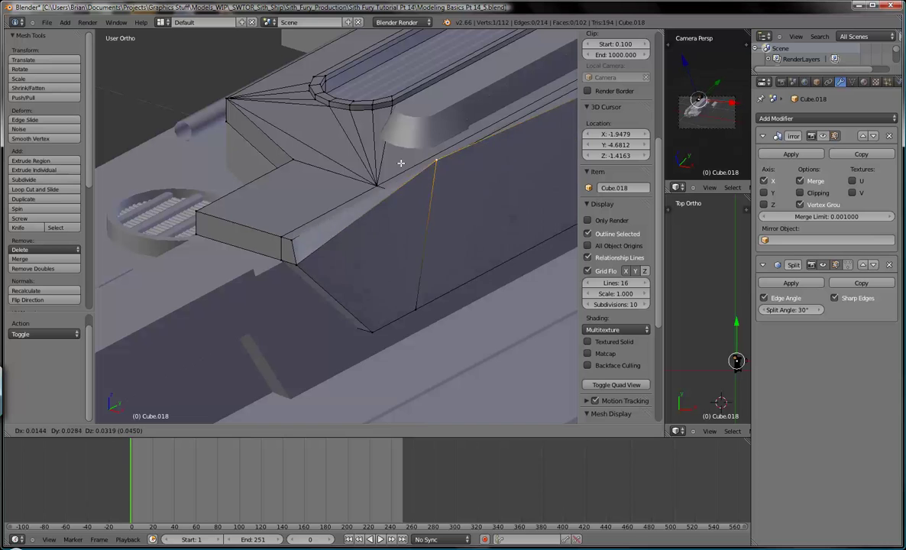
right_click(443, 217)
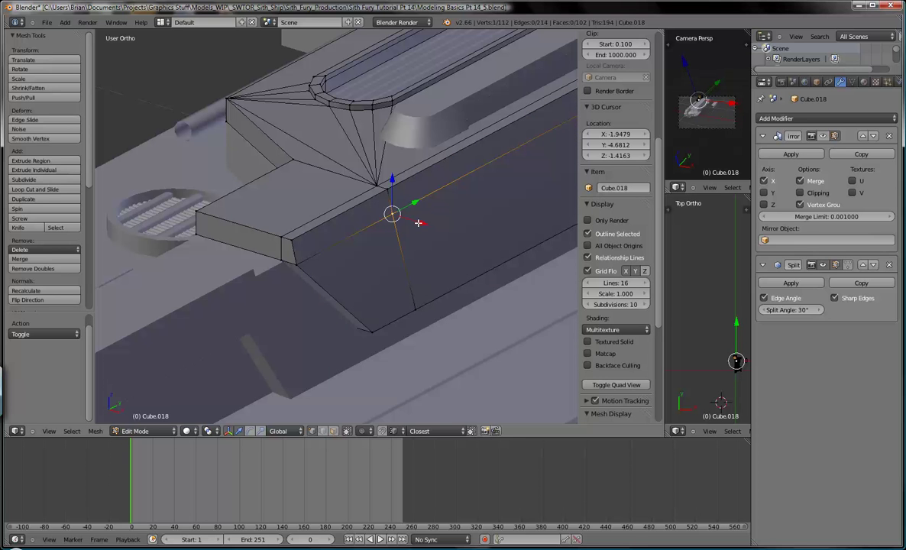
key(shift+v)
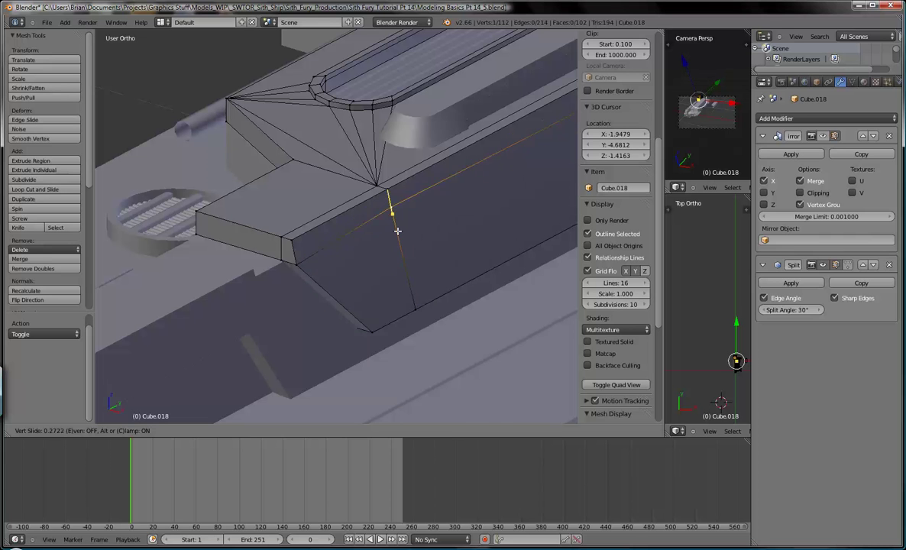
click(394, 214)
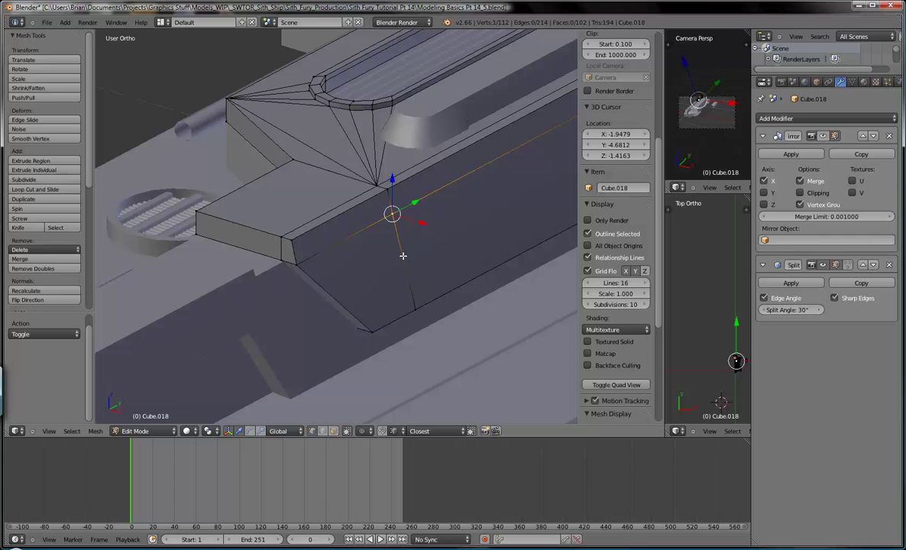
Add the lower vertex to the selection and try sliding the whole side-face edge along the hull section
shift+right_click(411, 300)
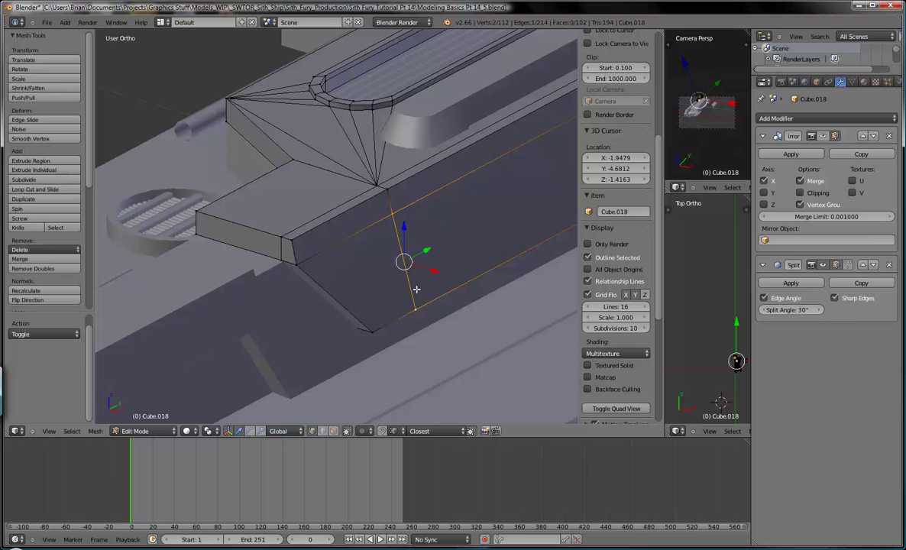
key(g)
key(g)
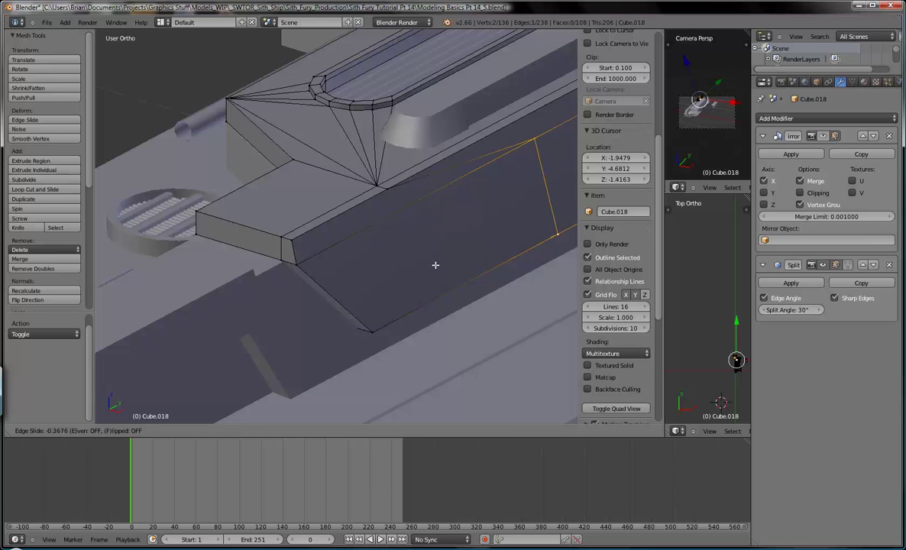
click(400, 246)
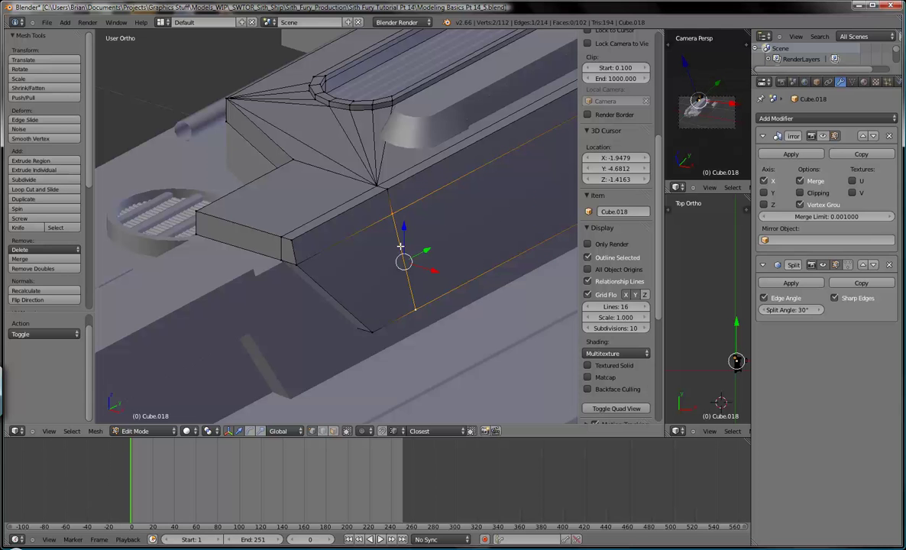
Try Vertex Slide on only the upper side-face vertex once more, and clear the selection
right_click(389, 209)
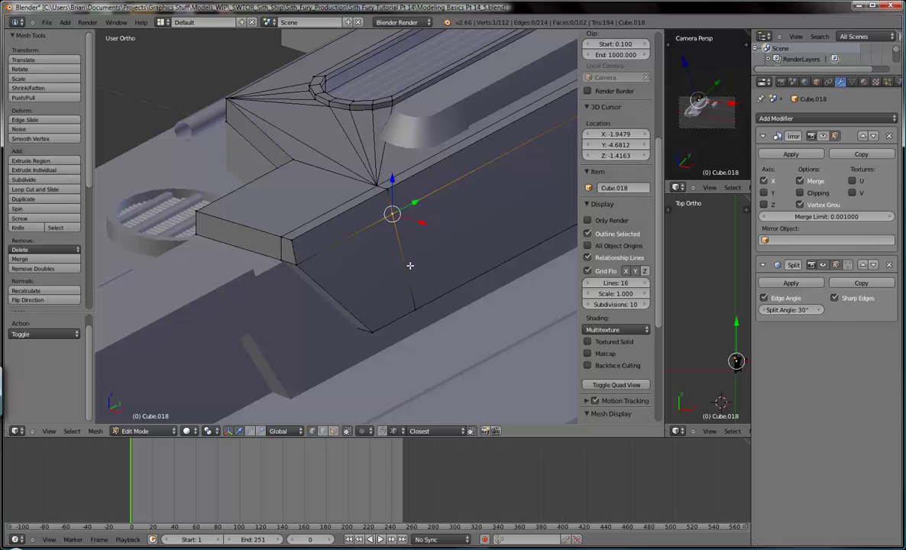
key(shift+v)
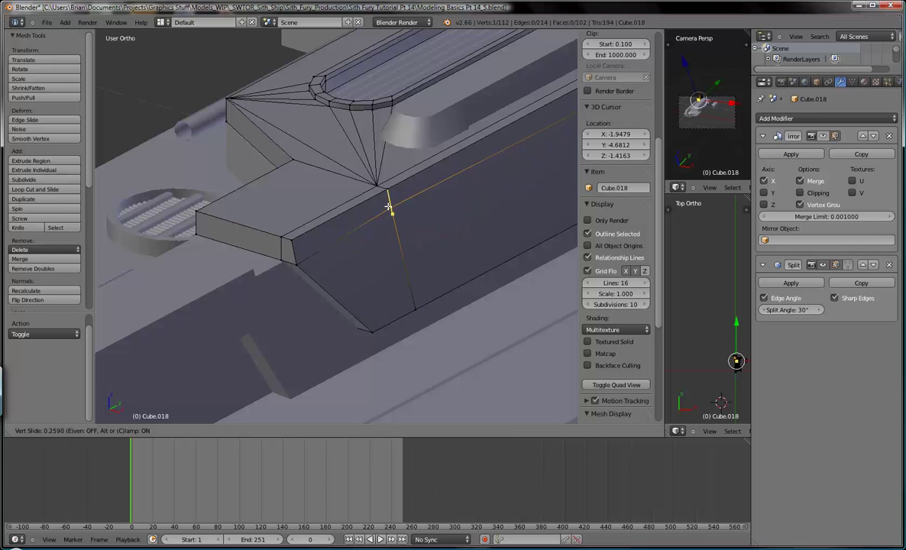
click(374, 229)
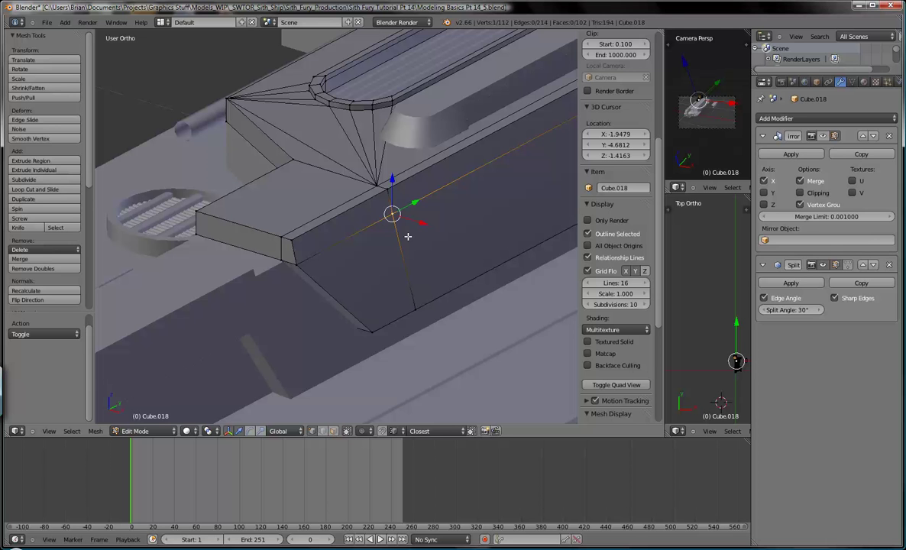
key(a)
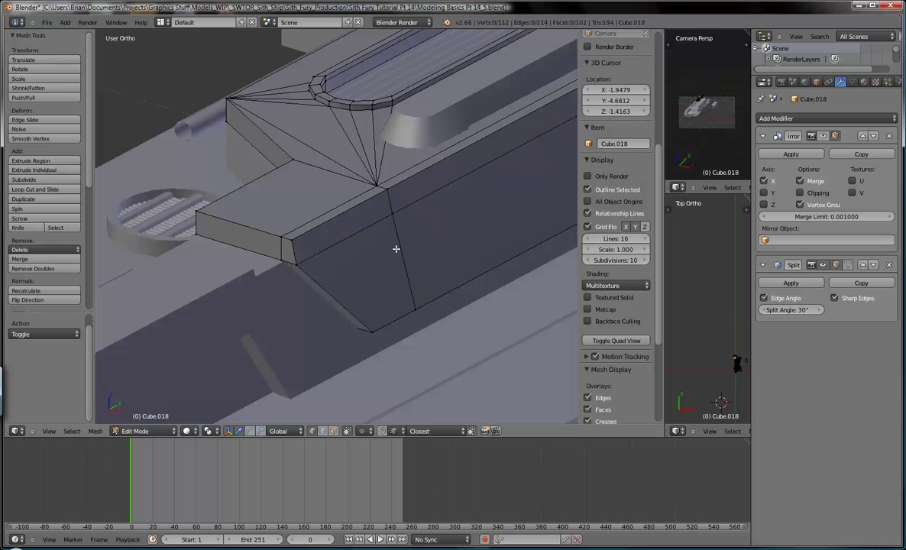
Select the upper front edge of the block beside the round vent and try to bevel it
mouse_move(362, 266)
shift+middle_down()
mouse_move(383, 294)
mouse_move(422, 259)
mouse_move(365, 256)
mouse_move(342, 295)
mouse_move(347, 318)
mouse_move(376, 272)
shift+middle_up()
right_click(417, 245)
right_click(352, 258)
scroll(351, 299, up, 3)
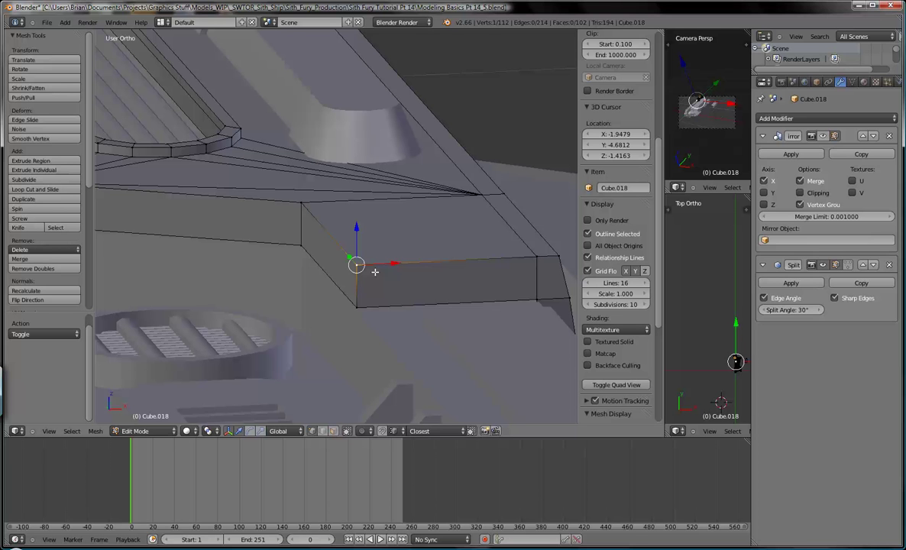
shift+right_click(538, 258)
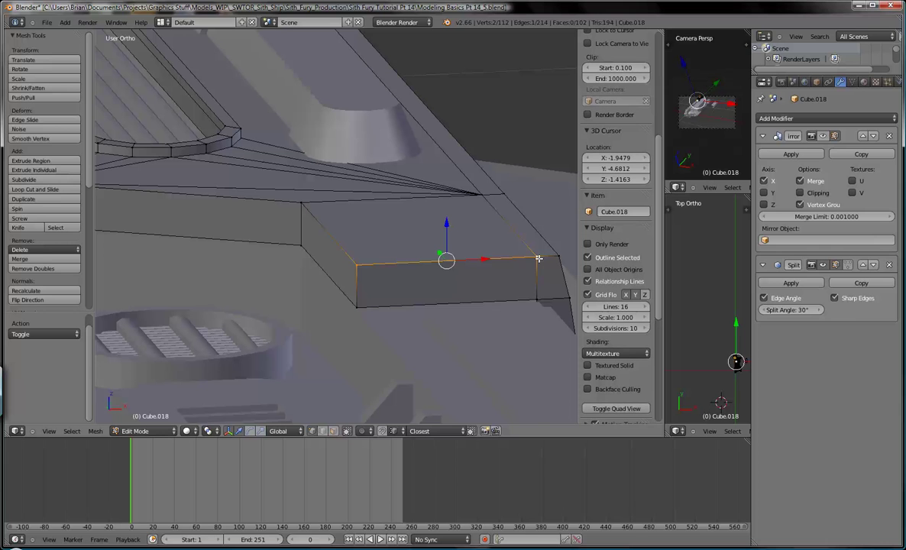
key(ctrl+b)
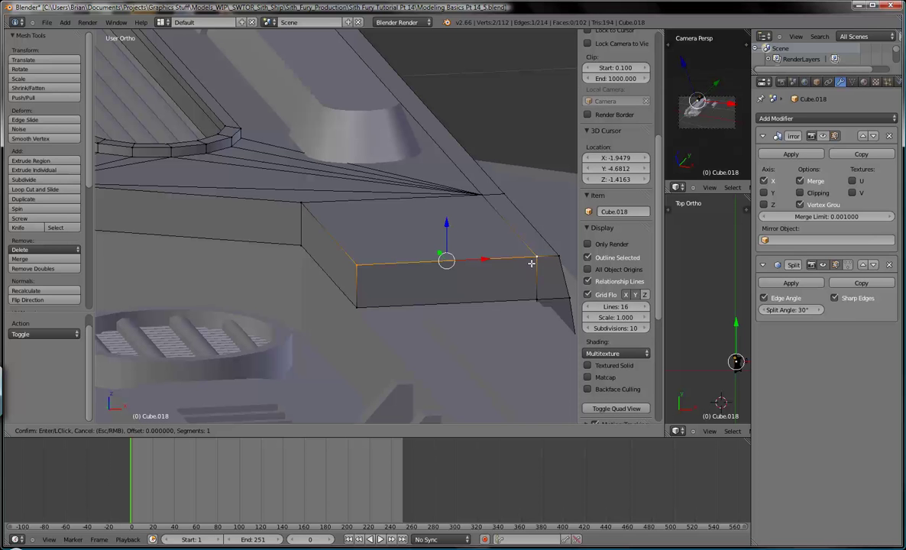
right_click(507, 293)
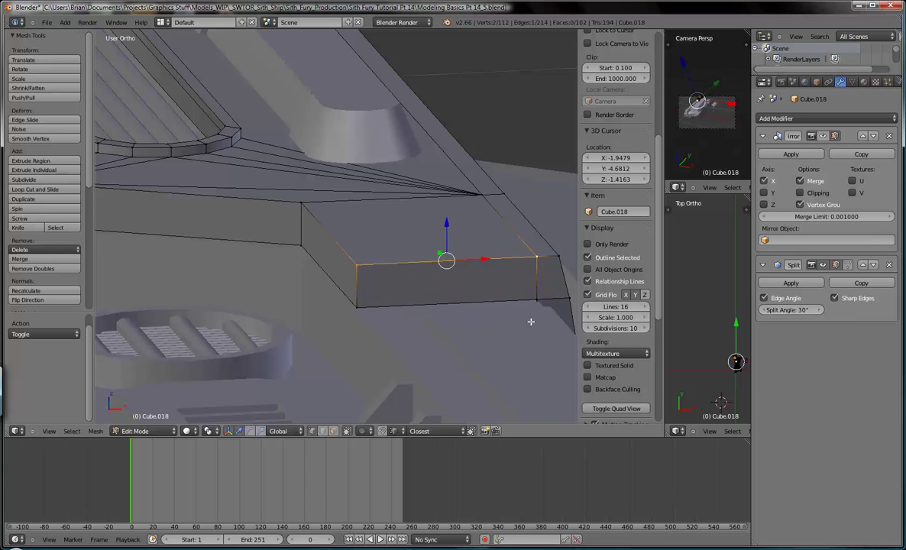
Vertex-bevel the block's upper front corner beside the round vent with 5 segments and an offset of about 0.0094
right_click(356, 264)
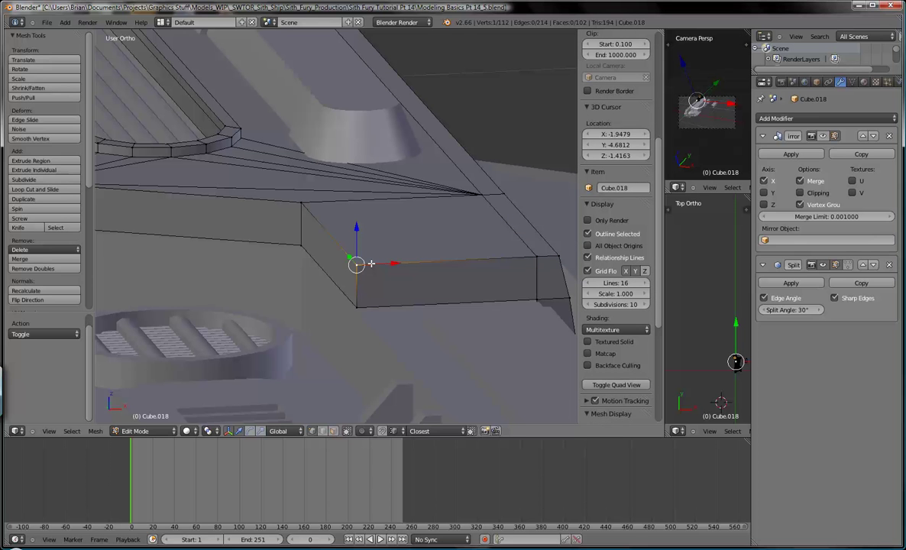
key(ctrl+b)
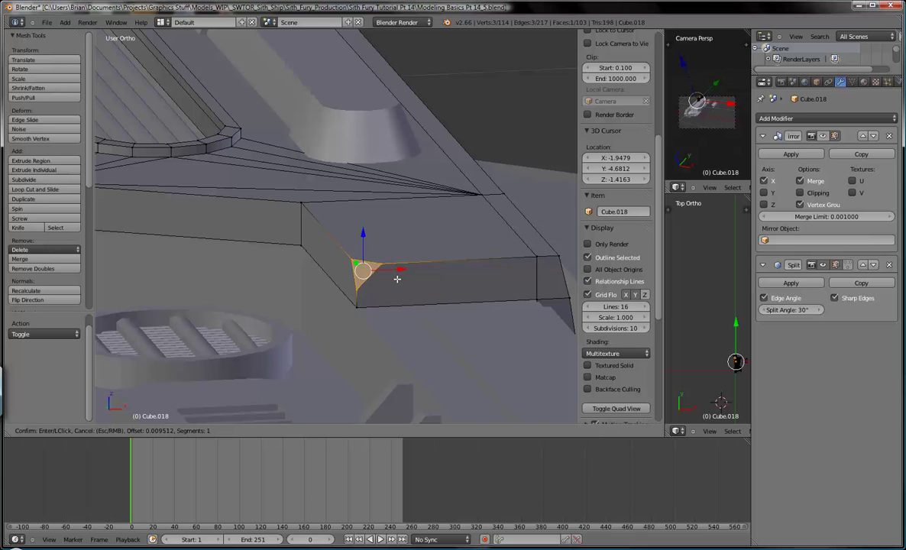
scroll(397, 279, up, 4)
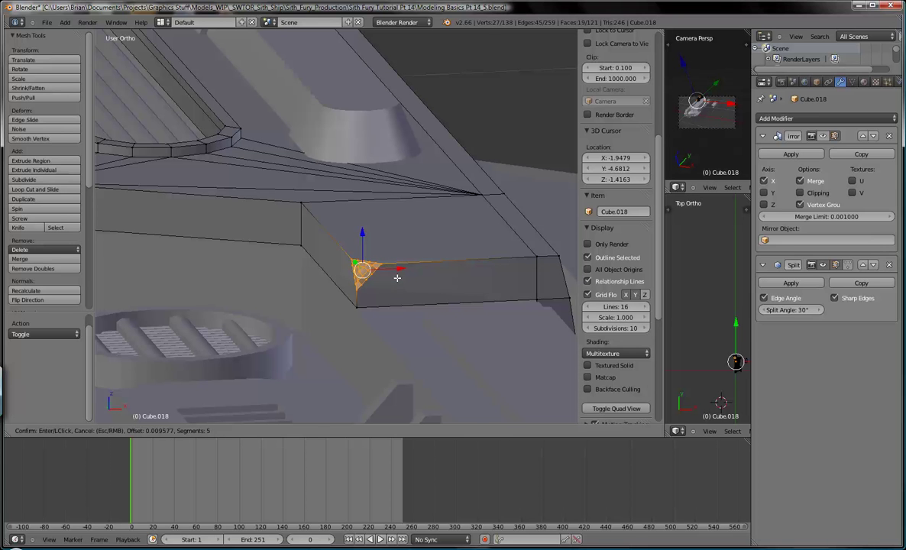
click(396, 278)
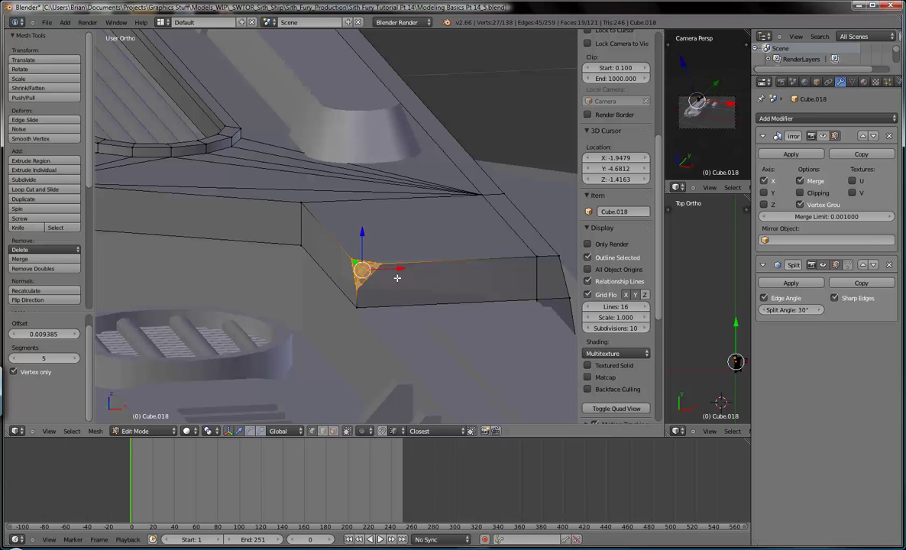
Try lower segment counts on the corner's vertex bevel, returning it to 5 segments each time
click(13, 358)
click(13, 358)
click(13, 358)
click(78, 358)
click(78, 359)
click(78, 359)
click(10, 360)
click(12, 358)
click(77, 358)
click(77, 358)
In Object Mode, raise the Edge Split modifier's split angle to 49° and inspect the shading around the bevelled corner
key(Tab)
scroll(375, 283, up, 2)
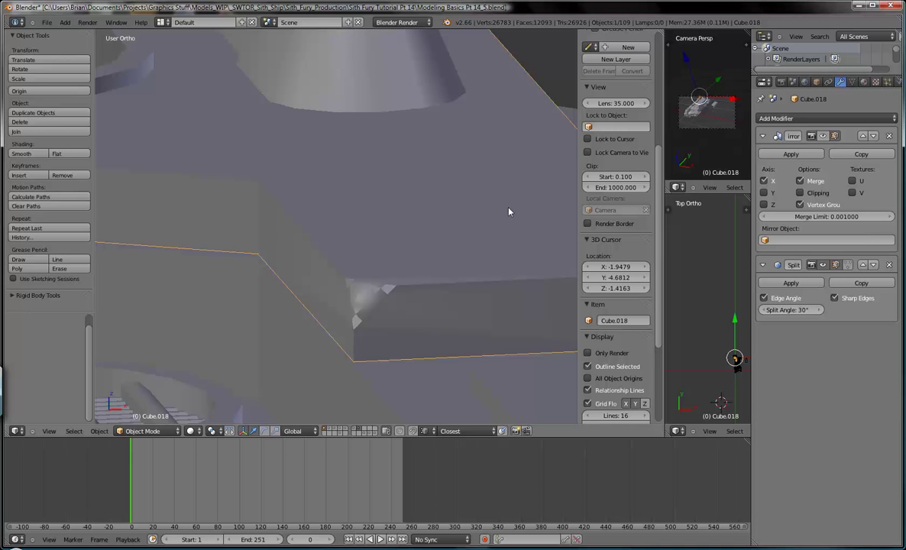
click(822, 311)
click(821, 310)
click(822, 311)
click(822, 311)
click(822, 311)
click(822, 311)
click(822, 311)
click(822, 311)
ctrl+scroll(824, 316, up, 5)
scroll(407, 293, down, 3)
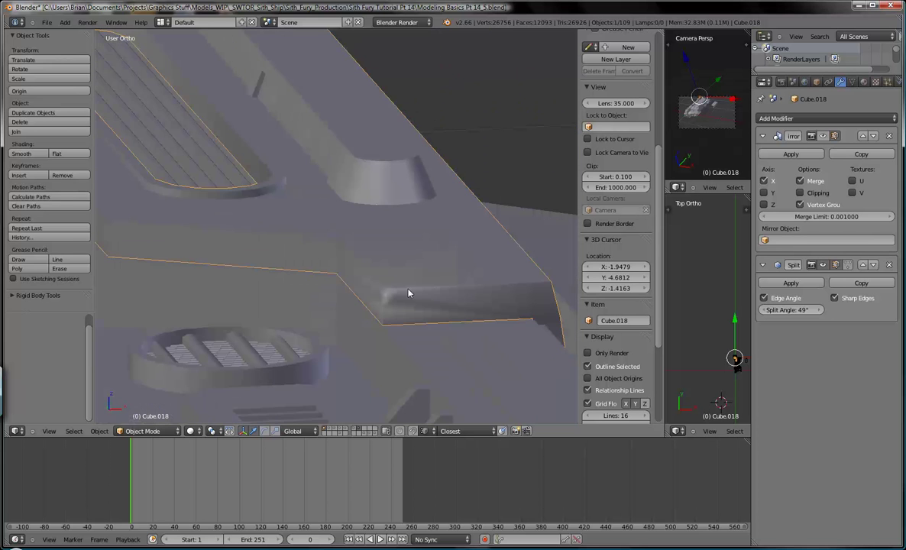
middle_drag(408, 294, 375, 260)
scroll(270, 315, up, 3)
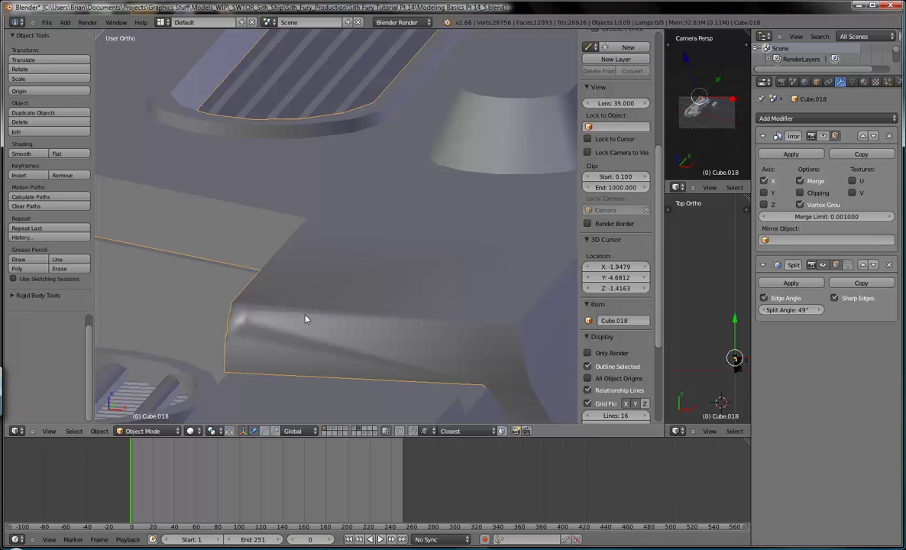
Restore the Edge Split modifier's split angle to 30° and return to Edit Mode
click(788, 311)
text(30)
key(Return)
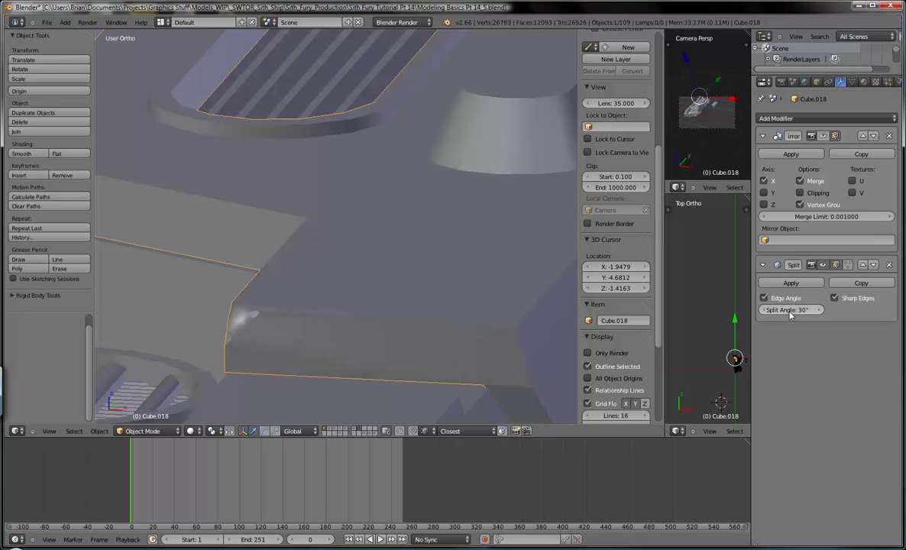
key(Tab)
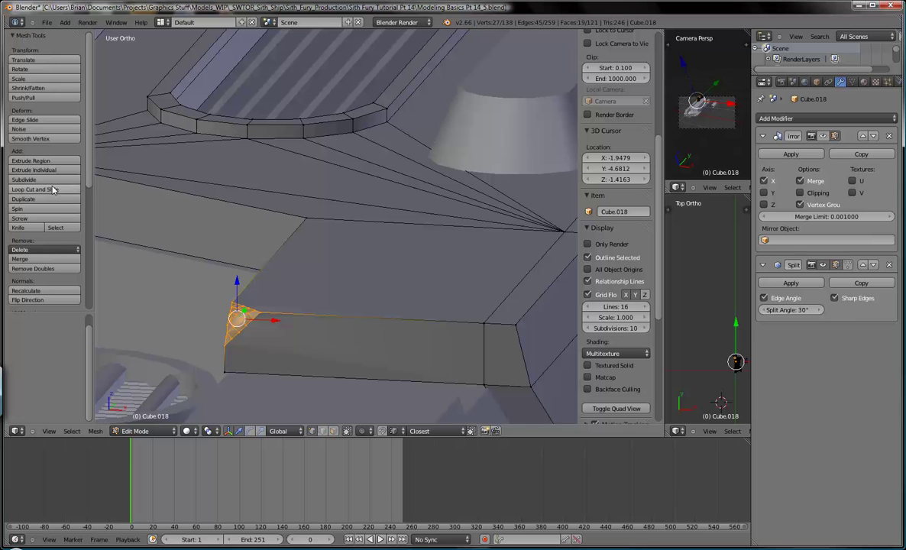
Apply Smooth Vertex once to the bevelled corner and check its shading in Object Mode
scroll(31, 199, down, 3)
scroll(27, 205, down, 4)
scroll(25, 205, up, 7)
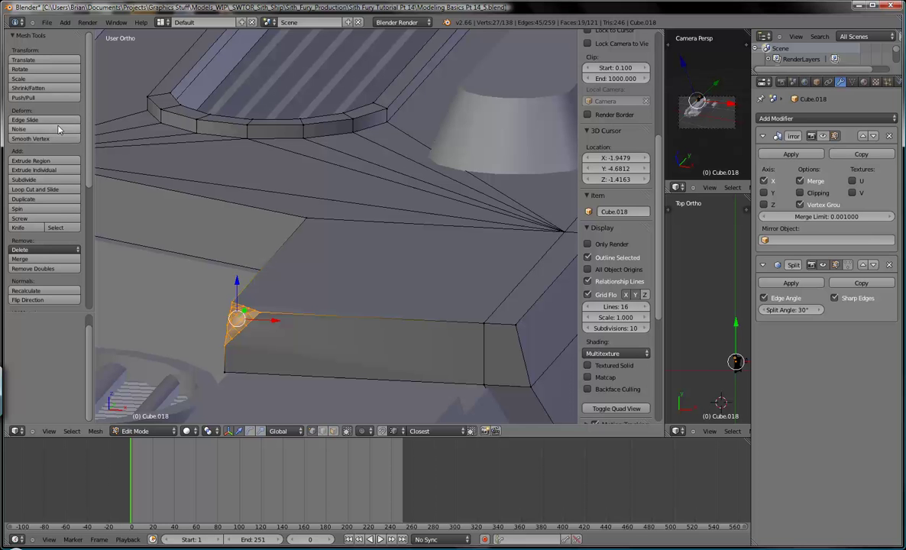
middle_drag(182, 259, 175, 221)
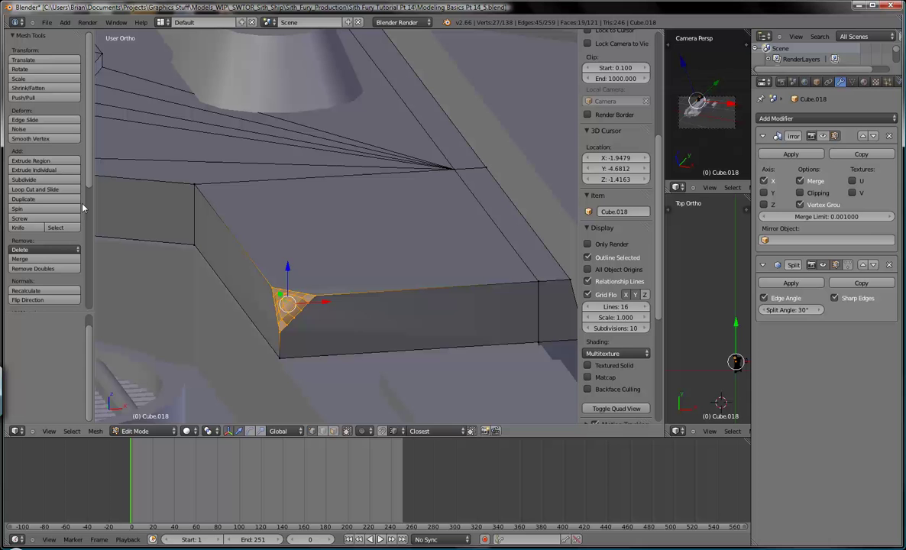
click(26, 139)
scroll(270, 270, up, 5)
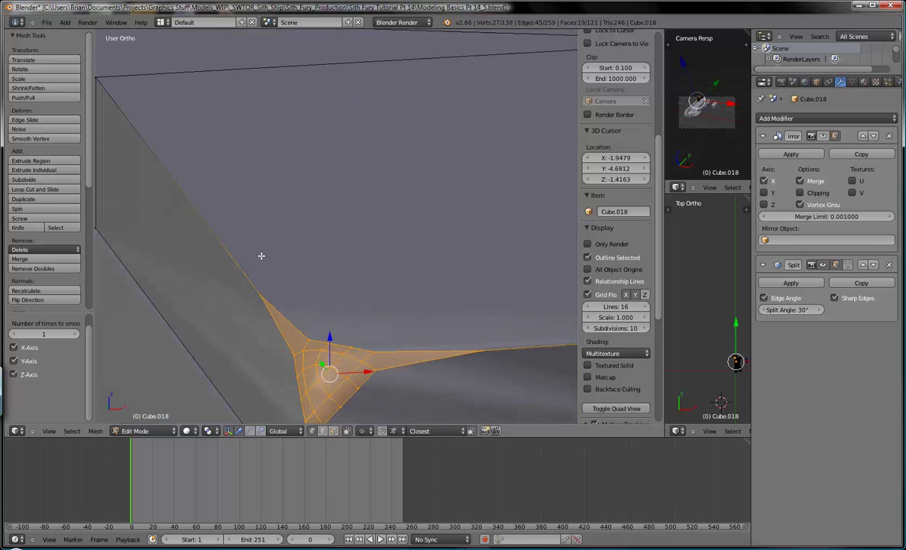
shift+middle_drag(294, 271, 287, 185)
middle_drag(309, 221, 265, 190)
key(Tab)
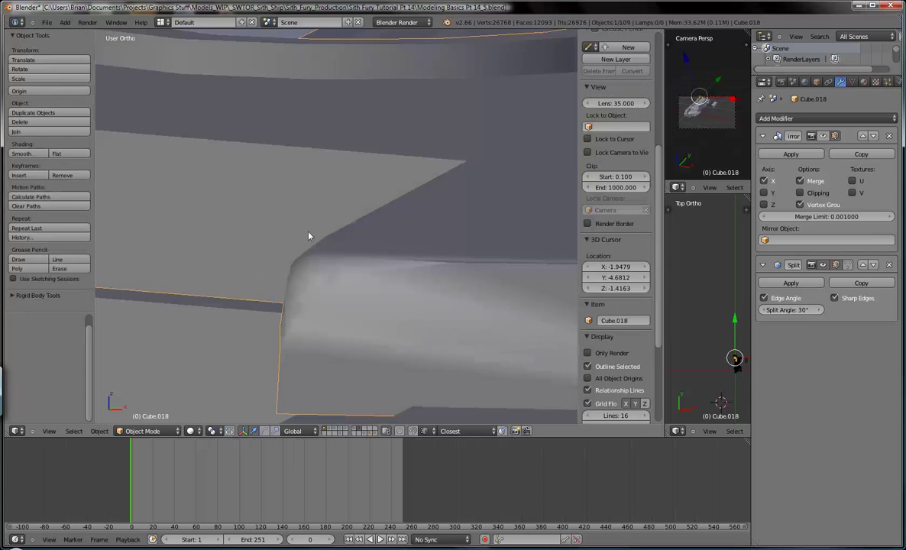
key(Tab)
middle_drag(313, 256, 347, 263)
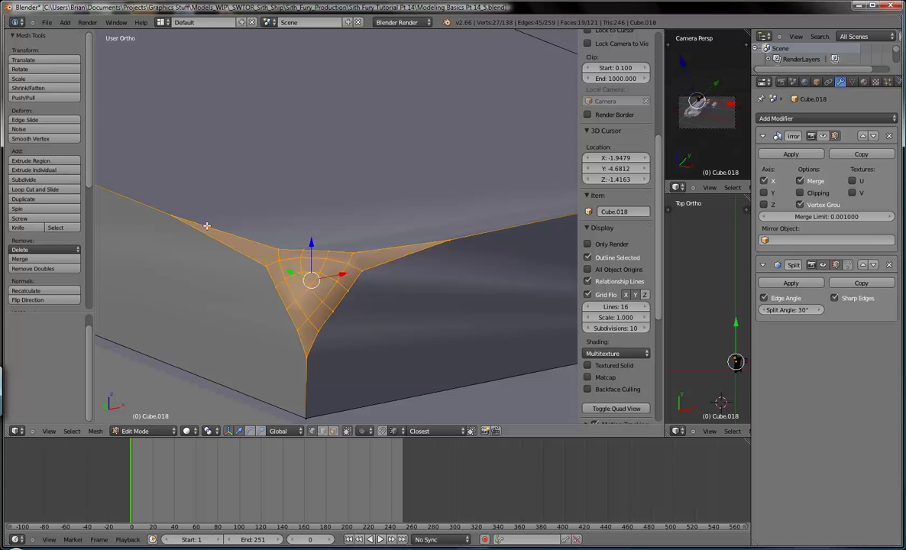
Smooth the bevelled corner's vertices three more times and check the rounded shape in Object Mode
click(31, 139)
click(32, 140)
middle_drag(262, 223, 329, 259)
click(31, 138)
key(Tab)
mouse_move(360, 299)
middle_down()
mouse_move(333, 291)
mouse_move(350, 292)
middle_up()
scroll(349, 292, down, 5)
middle_drag(235, 233, 300, 249)
key(Tab)
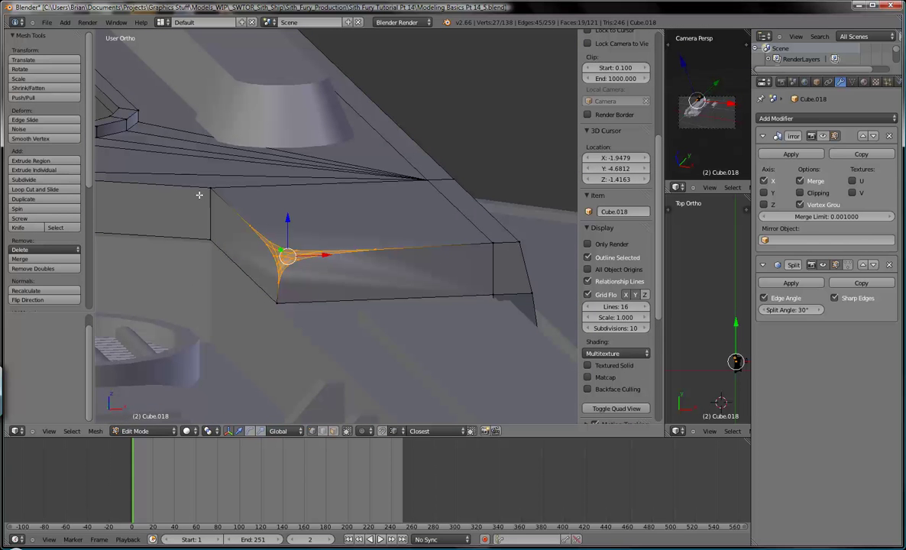
Vertex-bevel the block's outer upper corner with a single segment
right_click(521, 246)
middle_drag(521, 246, 388, 291)
key(ctrl+shift+b)
scroll(386, 293, up, 4)
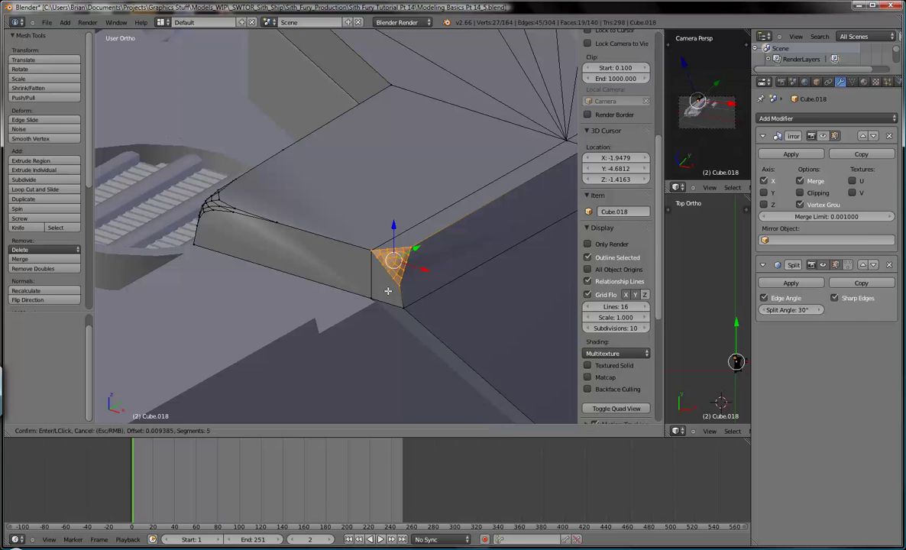
scroll(381, 314, down, 4)
click(410, 299)
Examine the chamfered outer corner in Object Mode and from several angles in Edit Mode, leaving nothing selected
key(Tab)
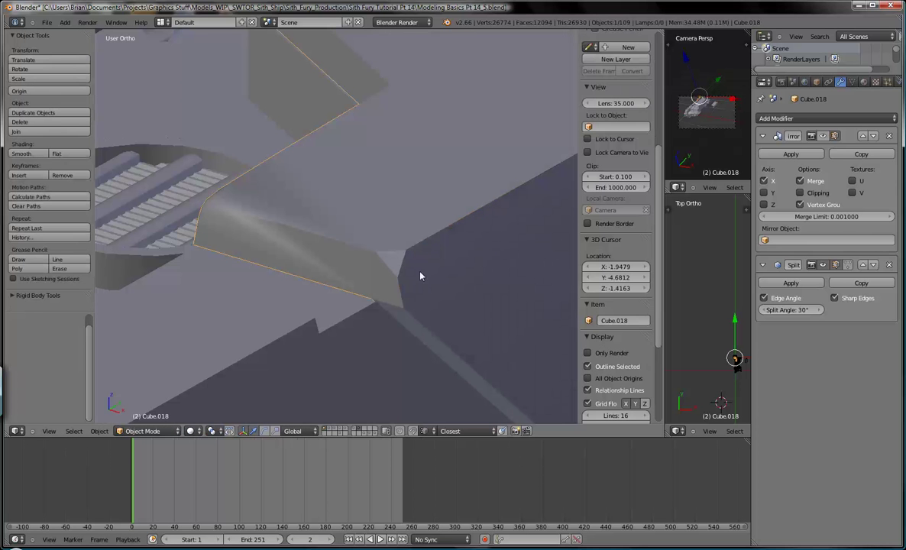
middle_drag(411, 271, 439, 298)
key(Tab)
scroll(409, 277, down, 5)
key(Tab)
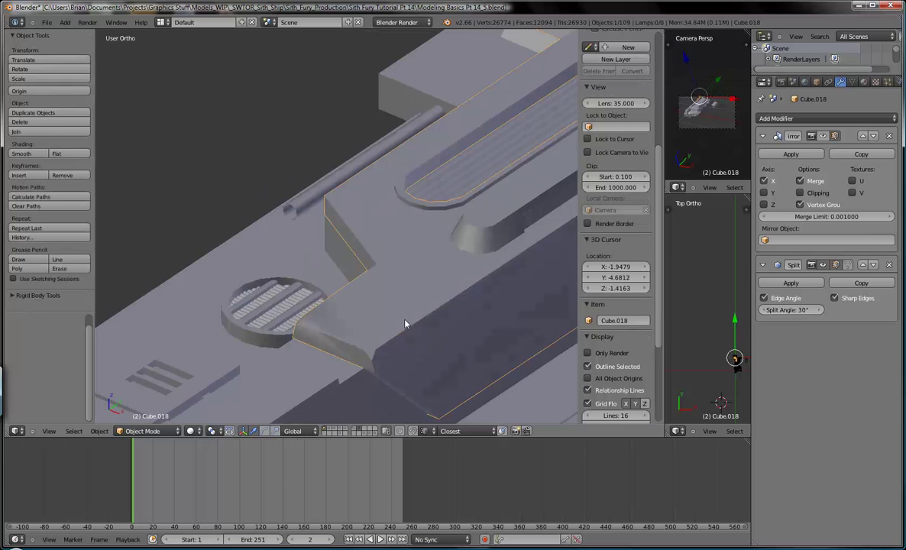
key(Tab)
scroll(395, 318, up, 2)
scroll(390, 290, up, 2)
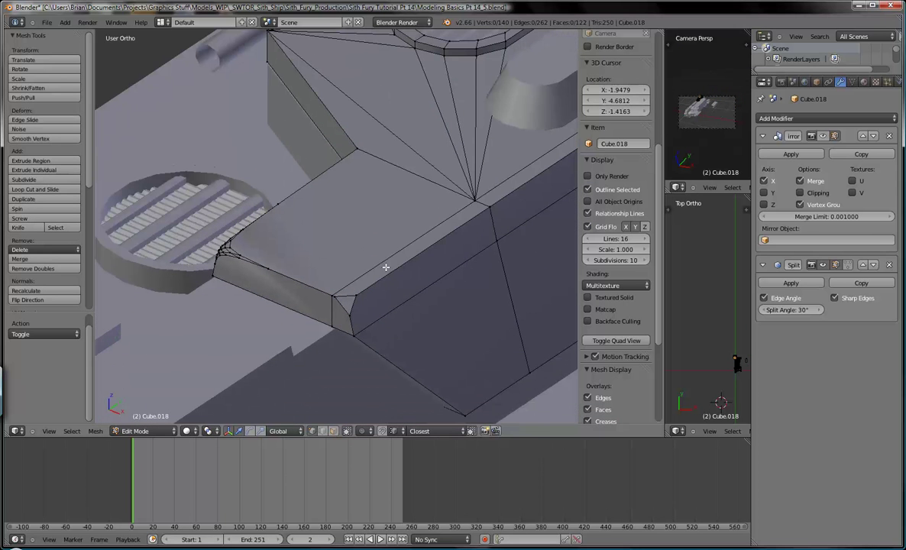
right_click(353, 298)
middle_drag(352, 299, 368, 241)
key(a)
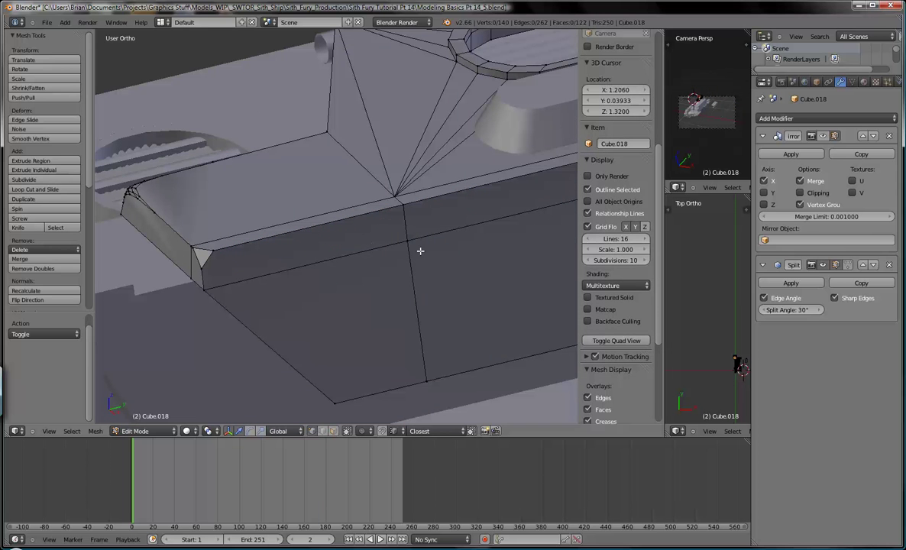
Vertex-bevel the vertex where four edges cross on the hull's side face, with 3 segments and an offset of about 0.0095
right_click(408, 242)
shift+middle_drag(446, 266, 424, 270)
scroll(390, 279, up, 4)
middle_drag(326, 245, 436, 243)
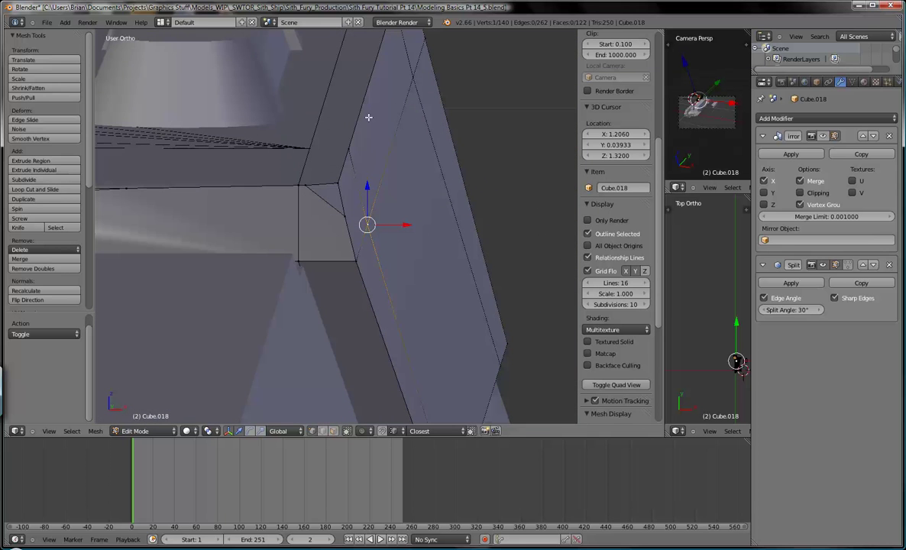
scroll(336, 218, down, 5)
middle_drag(442, 244, 386, 162)
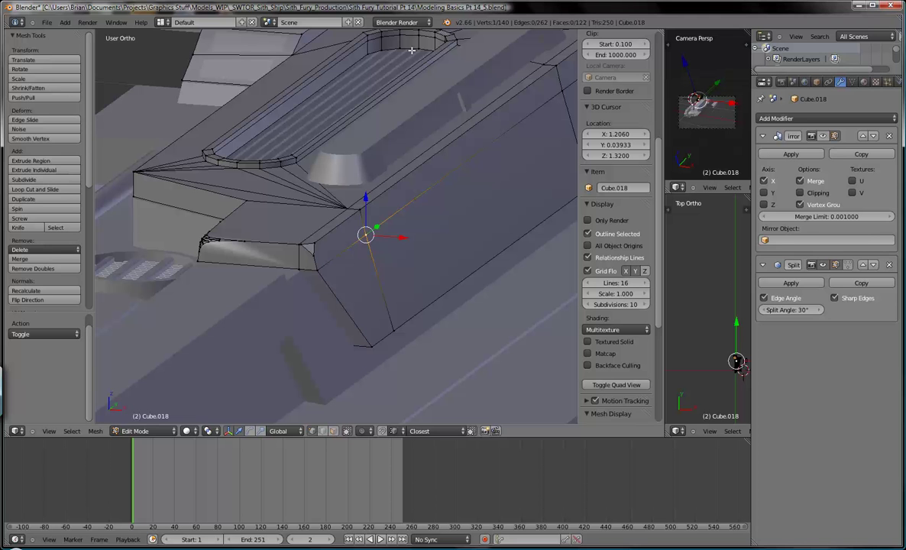
shift+middle_drag(396, 124, 334, 219)
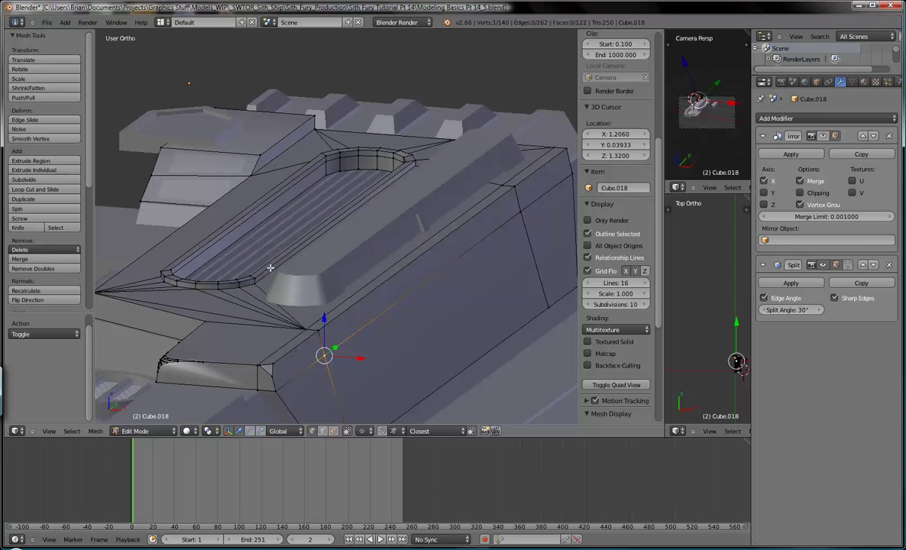
scroll(433, 228, up, 2)
scroll(356, 299, up, 2)
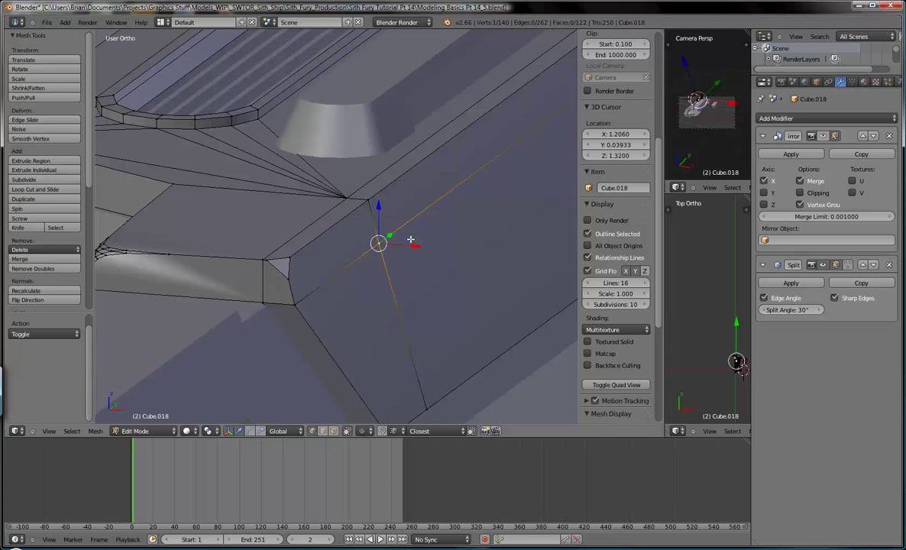
key(ctrl+b)
scroll(413, 243, up, 4)
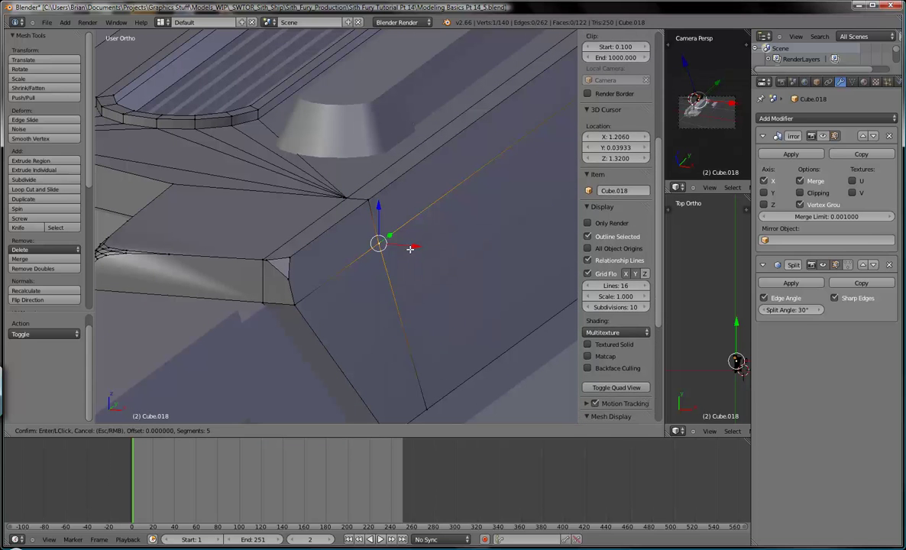
scroll(439, 260, down, 2)
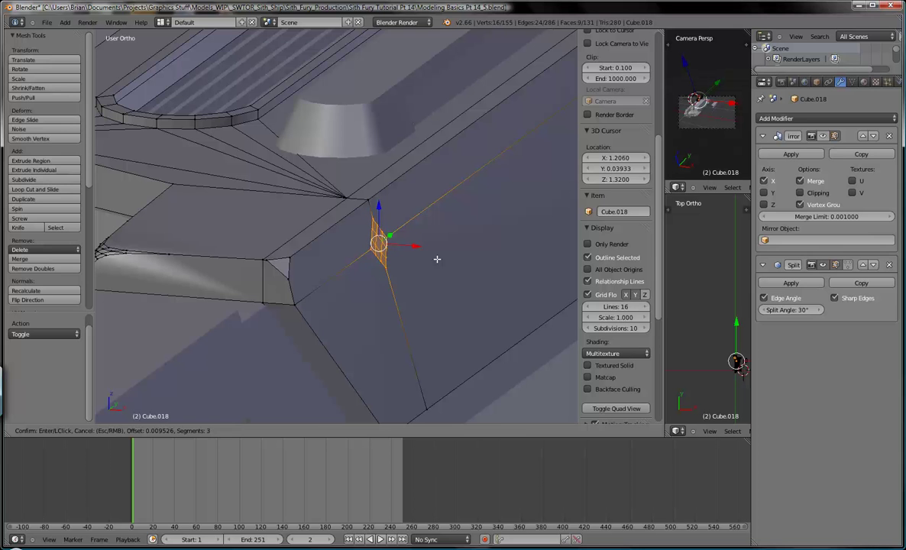
click(437, 259)
Try a lower segment count on the side-face vertex bevel and restore it to 3 segments
middle_drag(437, 259, 302, 285)
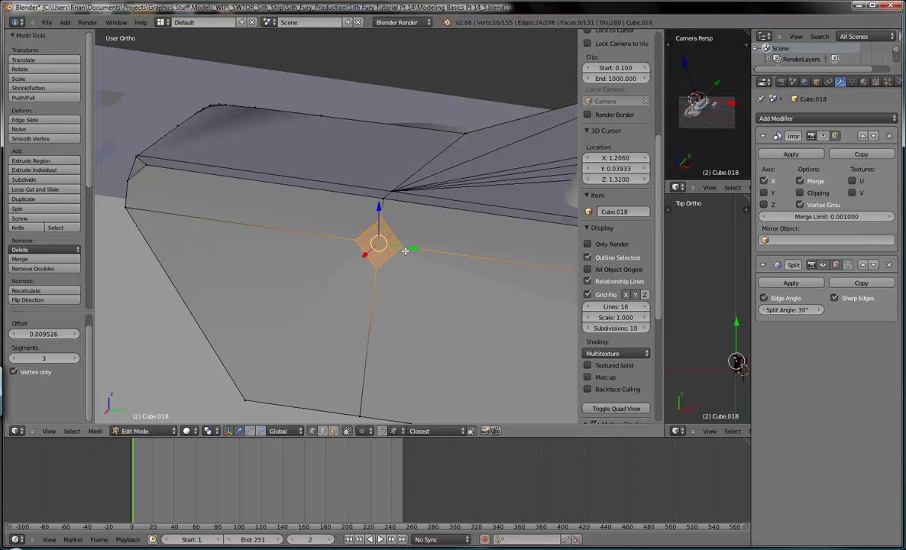
click(14, 358)
click(75, 358)
middle_drag(222, 324, 312, 275)
scroll(348, 316, up, 4)
middle_drag(319, 229, 398, 258)
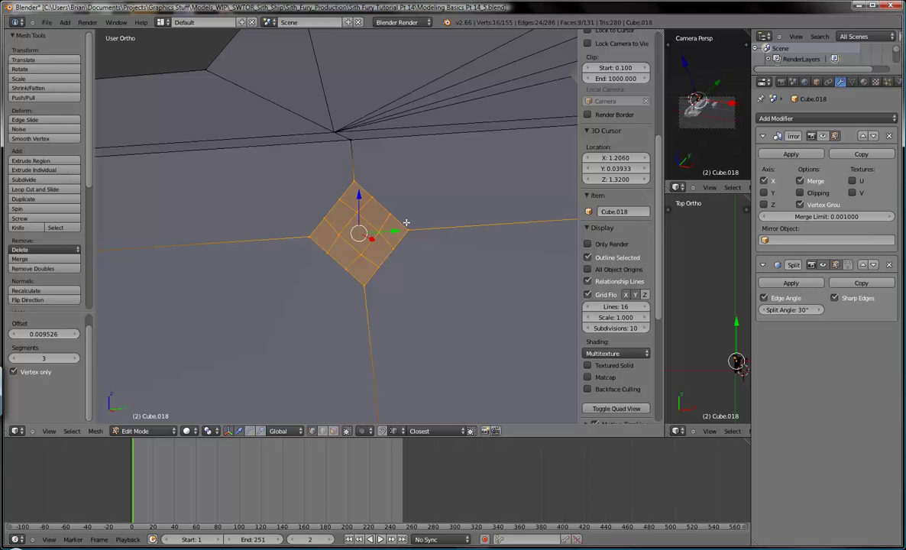
Round the diamond-shaped bevel patch into a circle using To Sphere with a factor of 1
key(space)
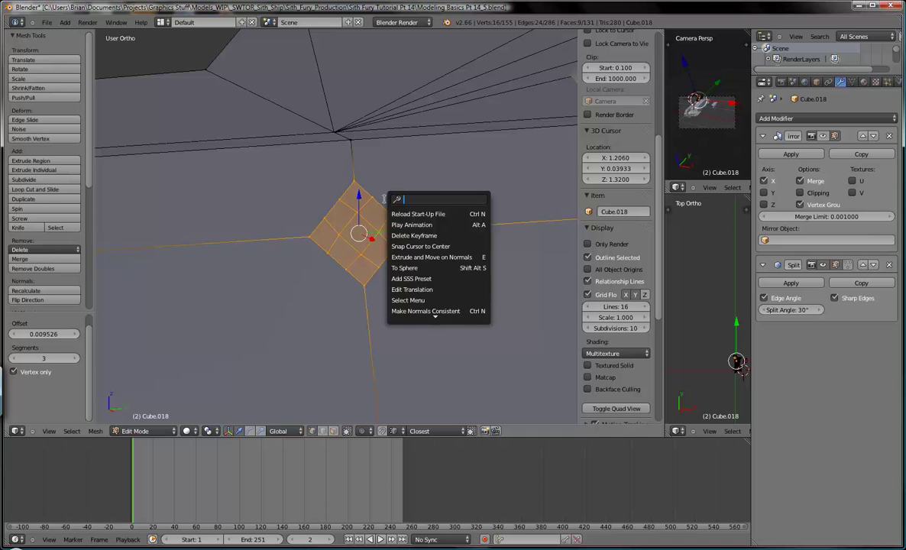
text(to shph)
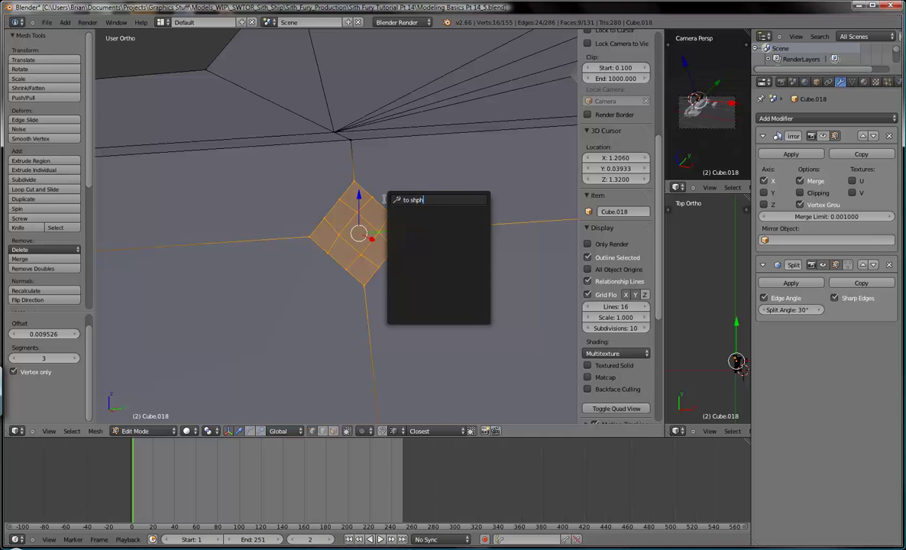
text(p)
key(BackSpace)
key(BackSpace)
text(phe)
key(Return)
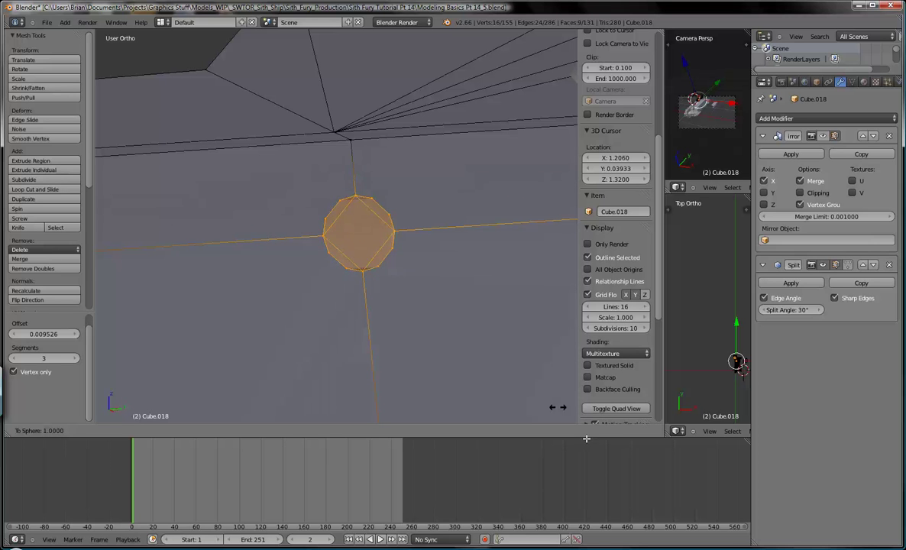
click(628, 484)
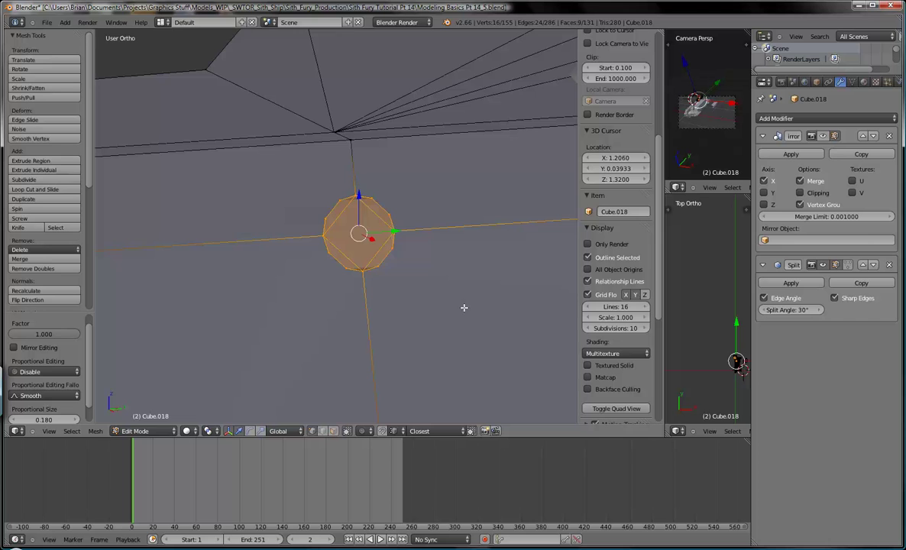
Switch to face selection and delete the circular patch's faces to open a round hole in the side face
mouse_move(462, 307)
middle_down()
mouse_move(365, 303)
mouse_move(415, 309)
mouse_move(408, 299)
mouse_move(367, 315)
middle_up()
scroll(380, 306, up, 2)
click(333, 432)
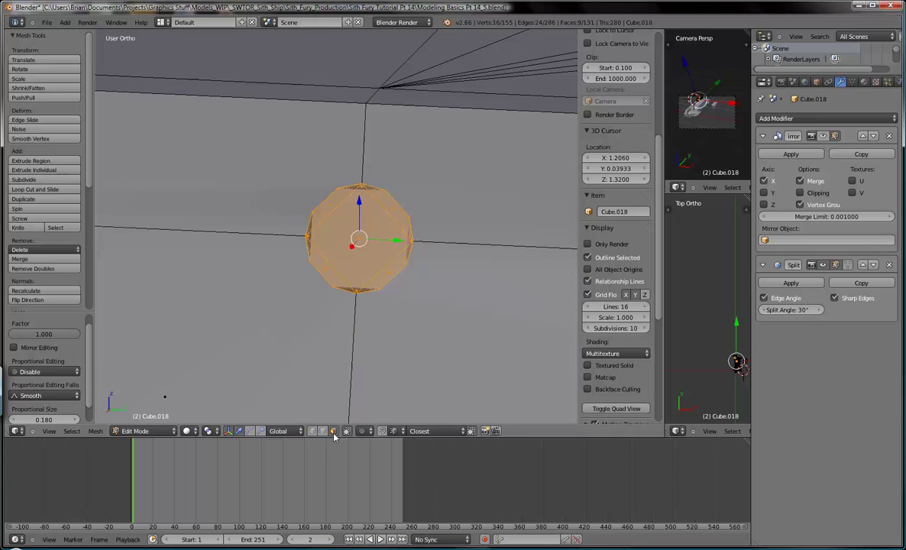
key(x)
click(342, 253)
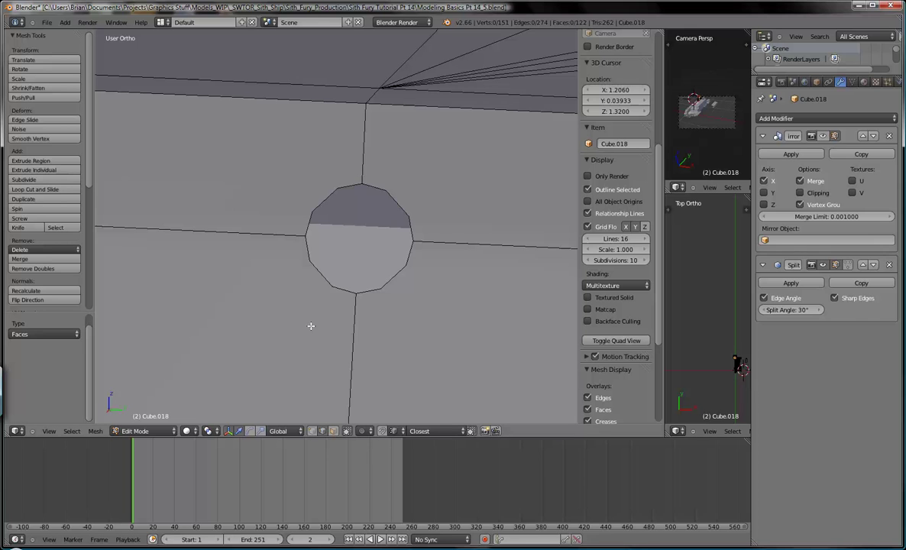
Select all the boundary edges around the round hole in the hull's side face
alt+right_click(327, 200)
alt+shift+right_click(374, 188)
alt+shift+right_click(414, 227)
alt+shift+right_click(404, 204)
alt+shift+right_click(400, 278)
alt+shift+right_click(340, 288)
shift+right_click(305, 258)
shift+right_click(318, 268)
scroll(347, 319, down, 8)
shift+middle_drag(514, 336, 302, 279)
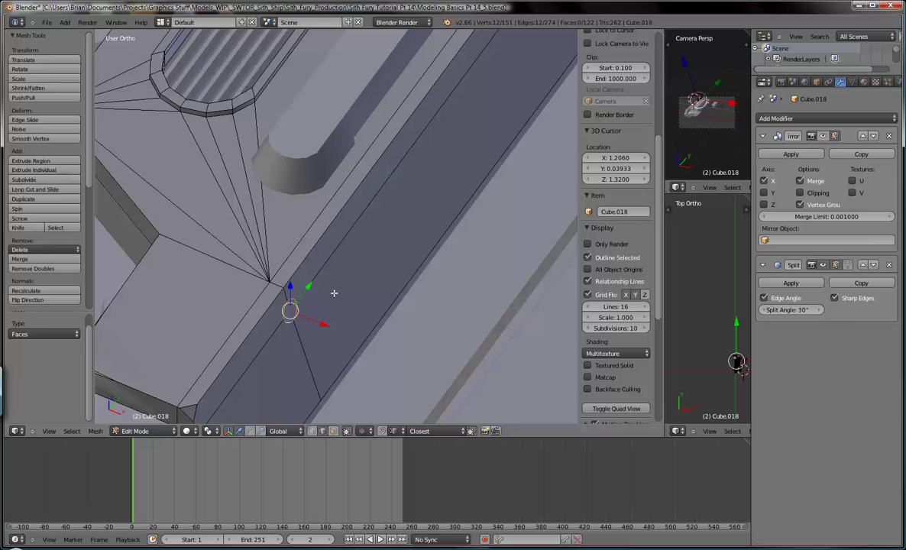
Examine the round hole and the surrounding side face of the hull section from several angles and distances
middle_drag(295, 278, 361, 287)
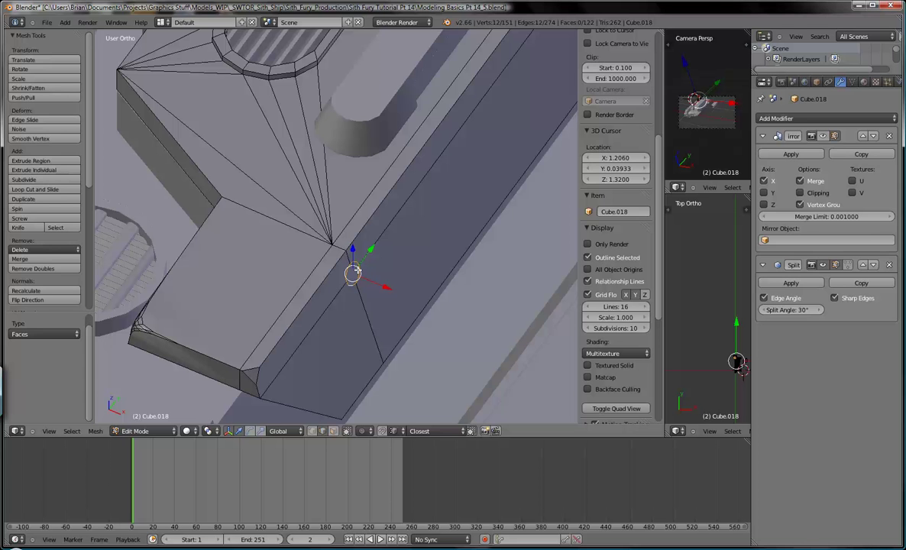
middle_drag(366, 311, 369, 246)
middle_drag(378, 279, 394, 292)
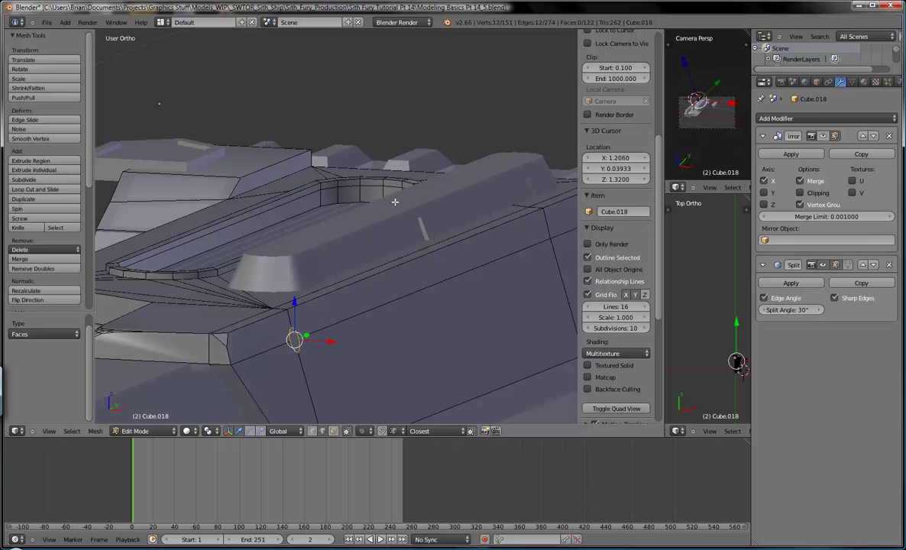
shift+middle_drag(299, 269, 388, 257)
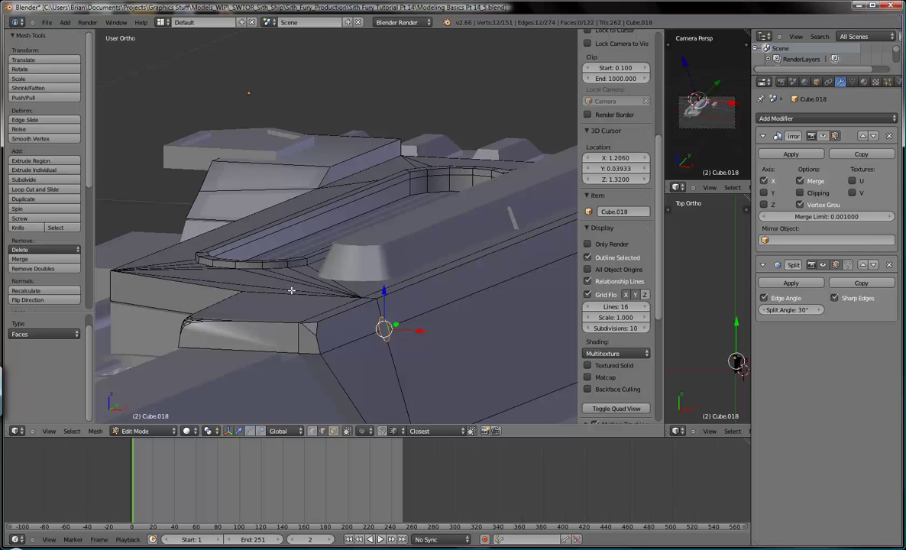
shift+middle_drag(426, 316, 375, 242)
scroll(374, 330, down, 3)
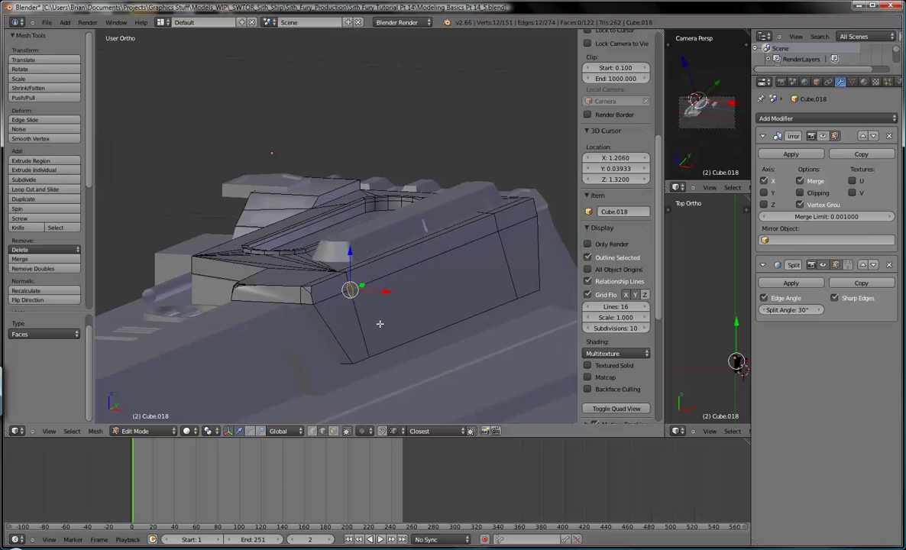
middle_drag(450, 292, 374, 325)
scroll(342, 306, up, 3)
shift+middle_drag(439, 312, 370, 264)
scroll(370, 264, down, 5)
Leave the hull mesh, switch to an empty layer, add a plane and open it for mesh editing
key(Tab)
key(Delete)
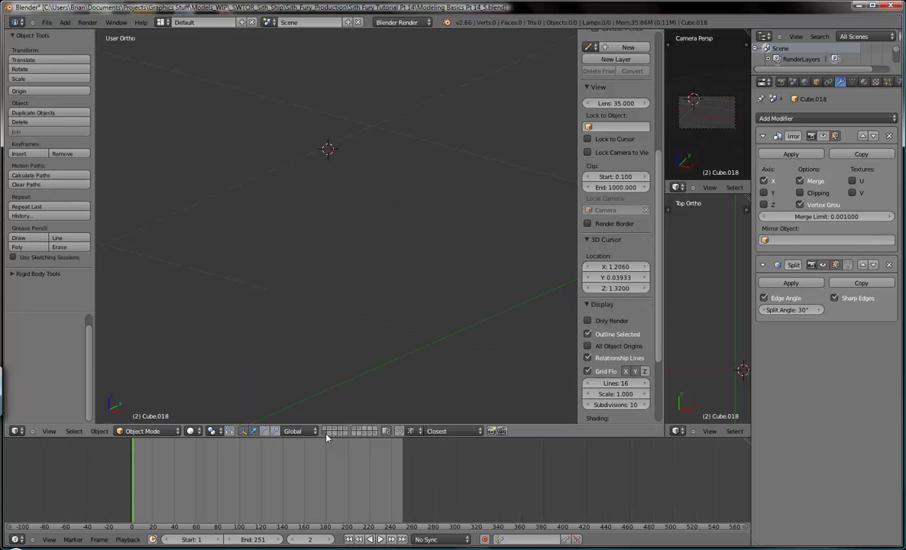
key(shift+a)
mouse_move(377, 314)
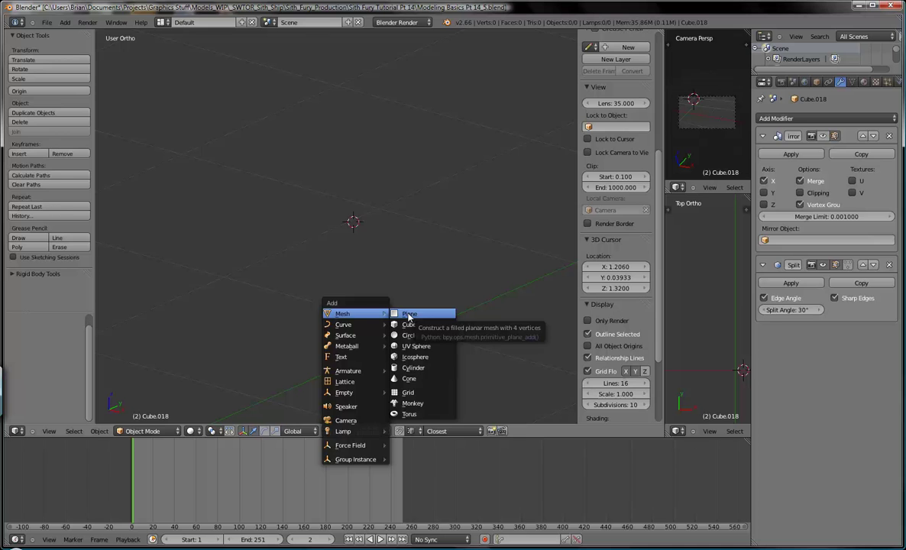
click(410, 315)
scroll(383, 261, down, 3)
key(Tab)
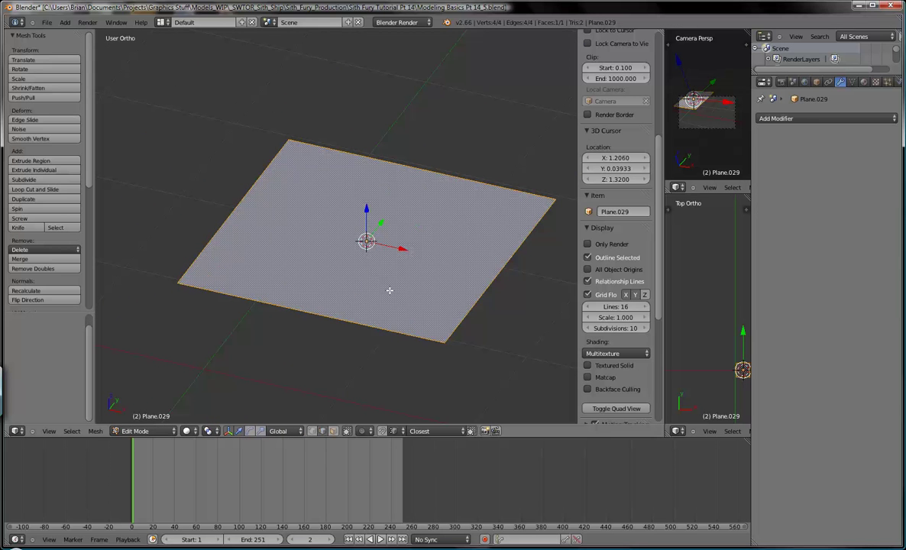
Subdivide the plane twice into a 4 by 4 grid of faces
key(w)
click(374, 294)
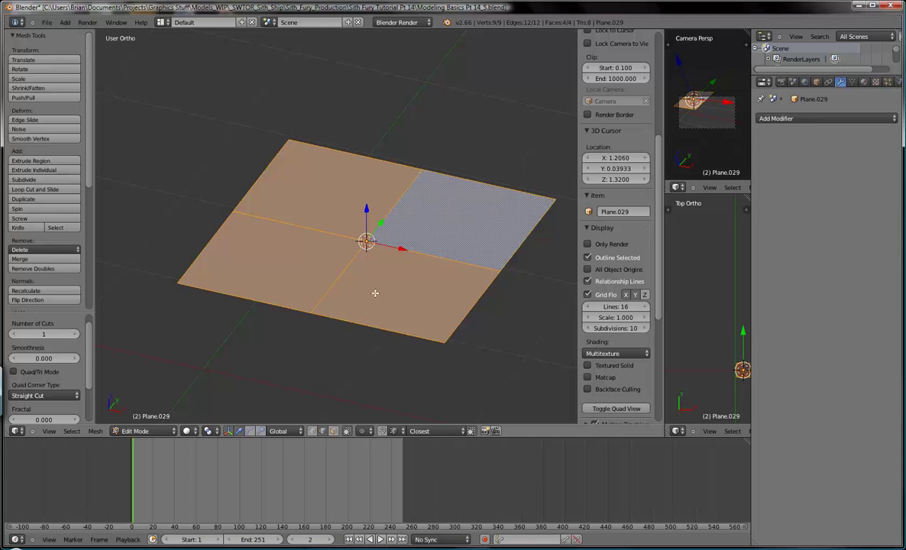
key(w)
click(374, 293)
shift+scroll(416, 278, up, 1)
In top view with vertex selection, select the grid vertices directly above and below the plane's centre
right_click(382, 246)
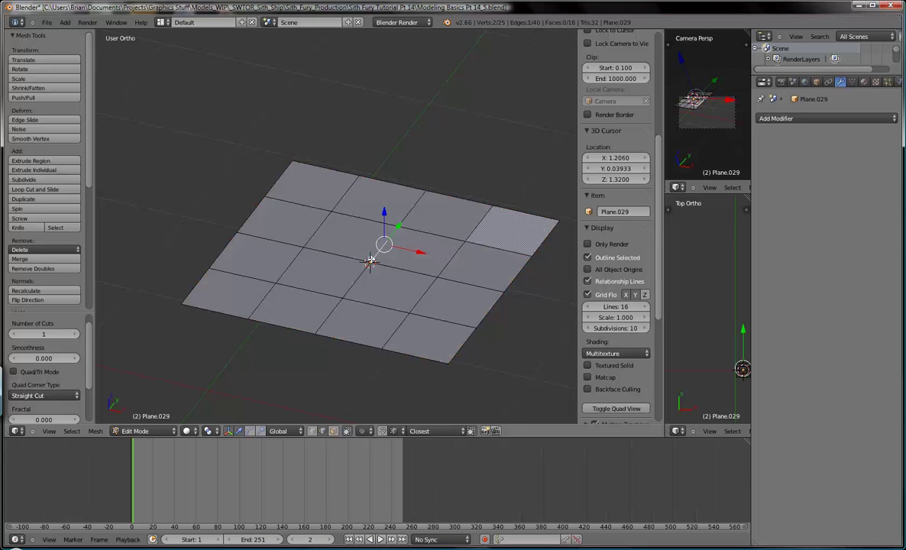
key(KP_7)
scroll(435, 344, down, 1)
click(313, 431)
right_click(365, 191)
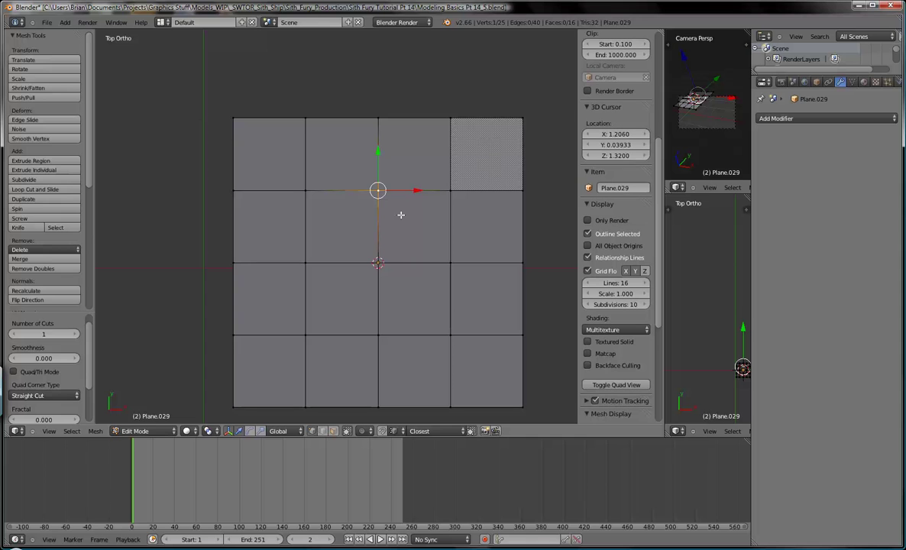
shift+right_click(382, 335)
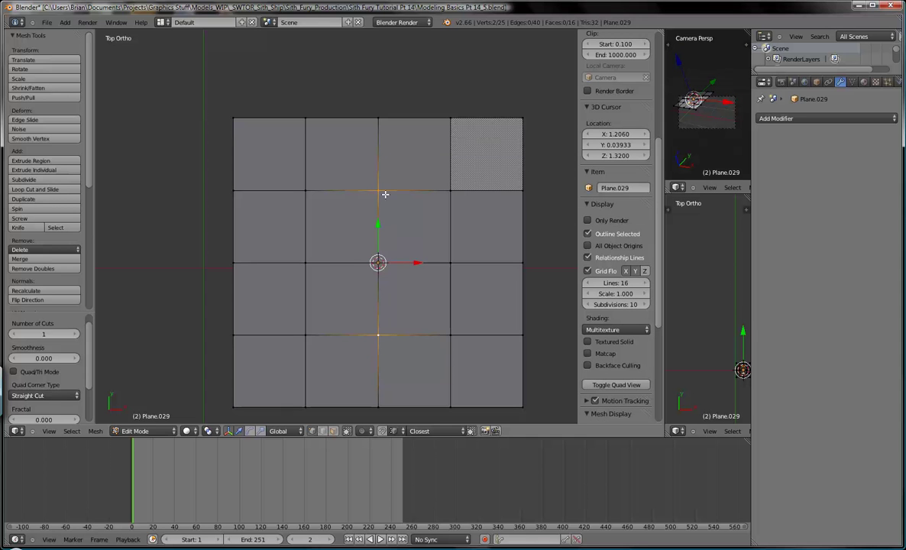
shift+middle_drag(418, 232, 390, 219)
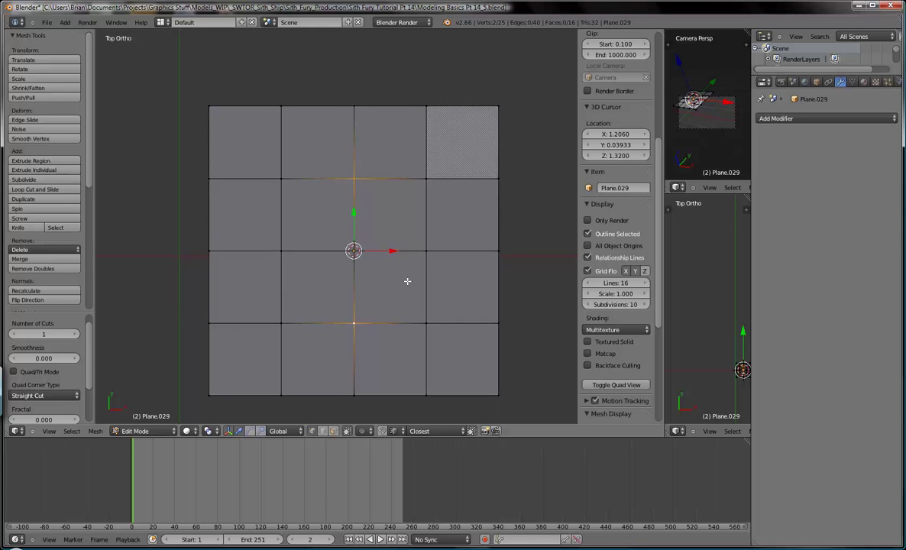
shift+middle_drag(406, 281, 409, 300)
scroll(409, 298, up, 1)
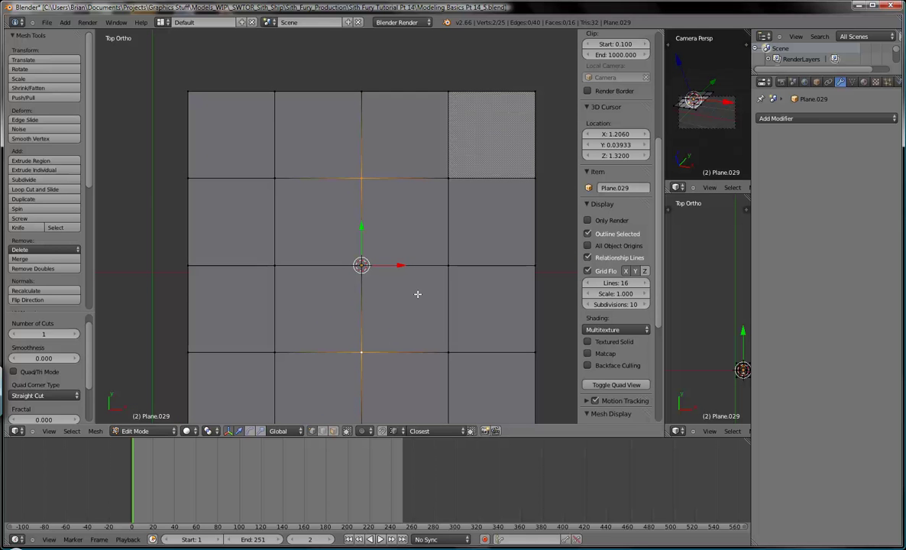
Vertex-bevel the two selected vertices with an offset of about 0.214 and 3 segments
key(ctrl+shift+b)
scroll(435, 315, up, 2)
click(402, 362)
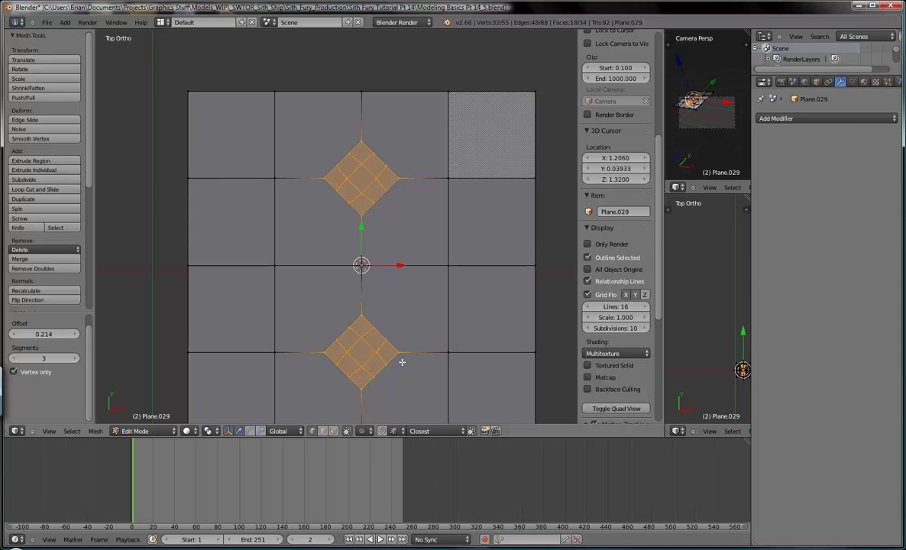
Select only the upper diamond patch and round it into a circle using To Sphere with a factor of 1
key(a)
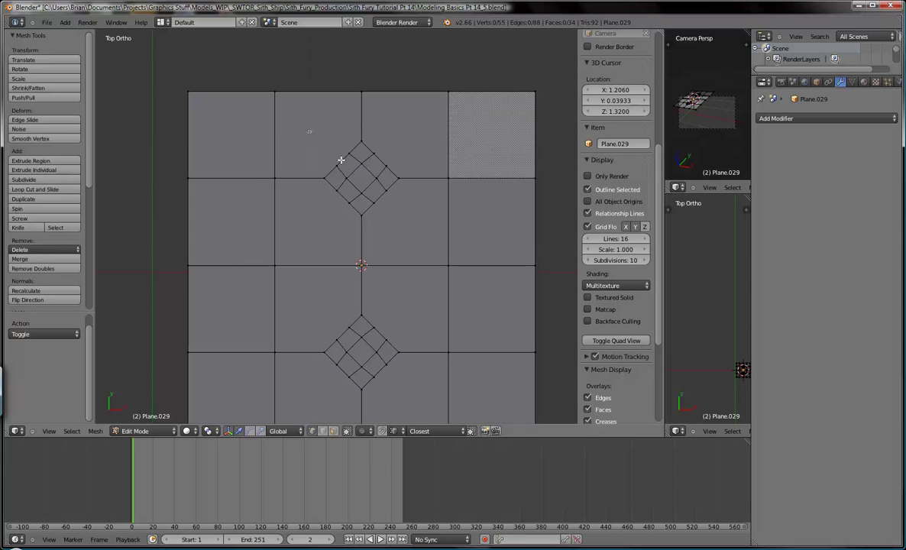
key(b)
drag(309, 131, 410, 232)
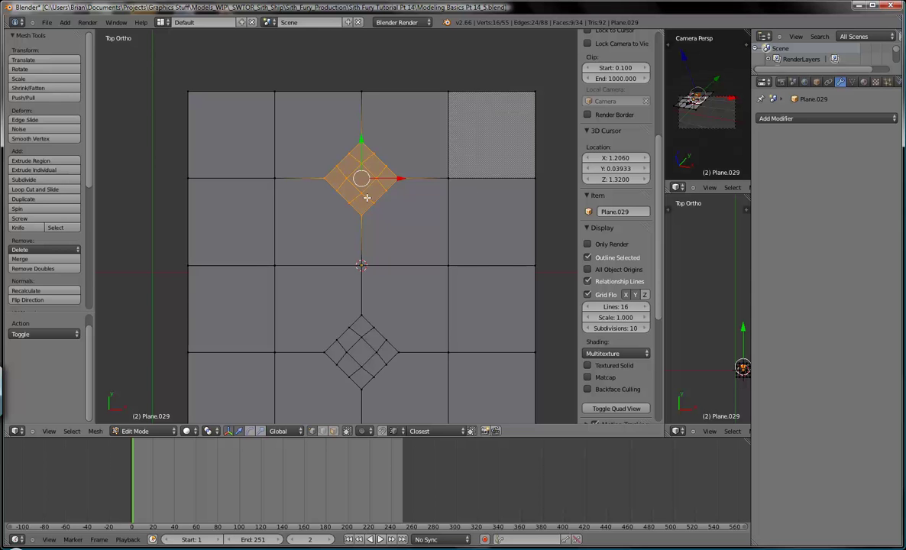
key(space)
text(To Sphere)
click(389, 213)
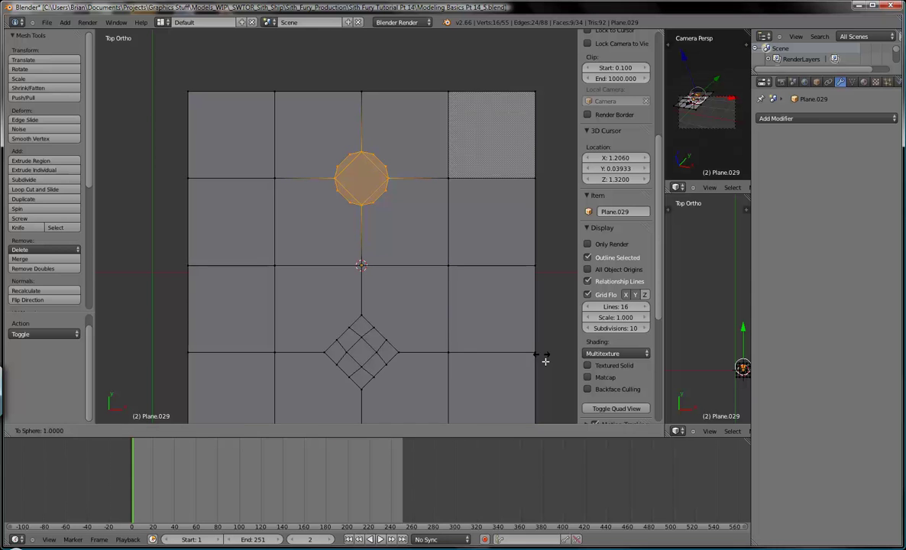
click(516, 340)
Select only the lower diamond patch and round it with To Sphere at a factor of 1
key(a)
key(b)
drag(293, 301, 412, 392)
key(space)
key(Return)
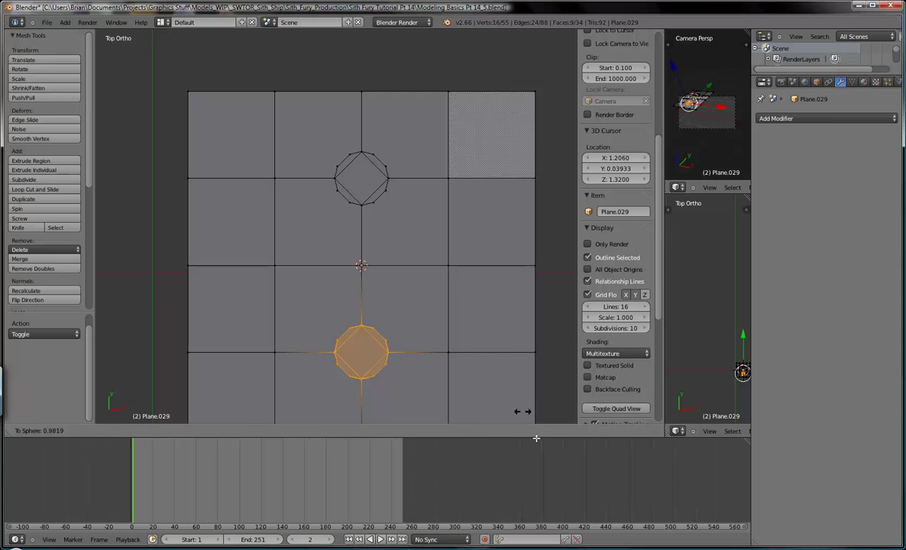
click(501, 408)
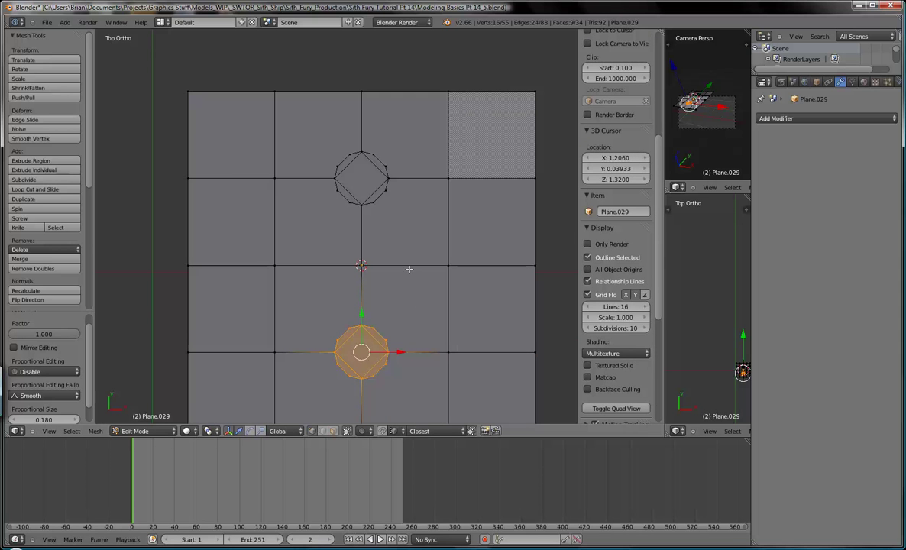
Try a single knife cut joining the right-side vertices of the two circles, and undo it
key(k)
click(388, 178)
click(388, 352)
key(Return)
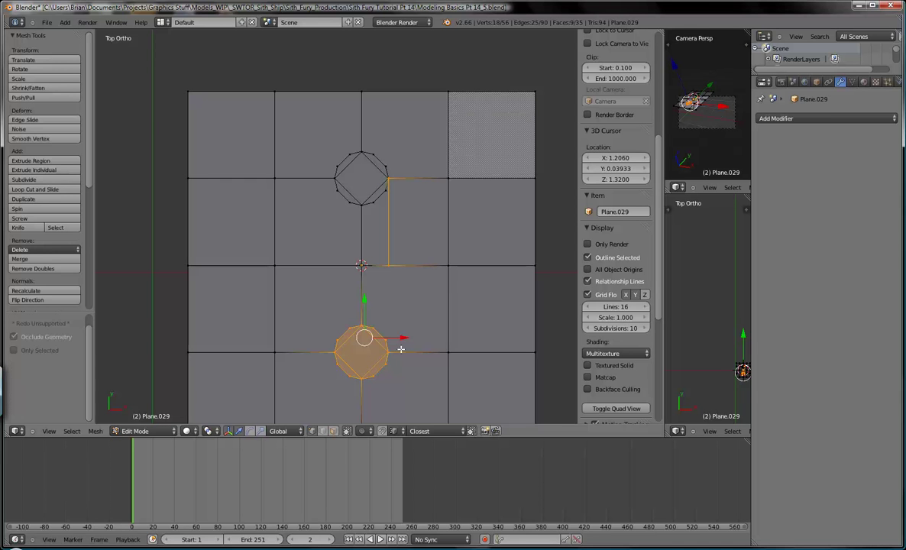
key(ctrl+z)
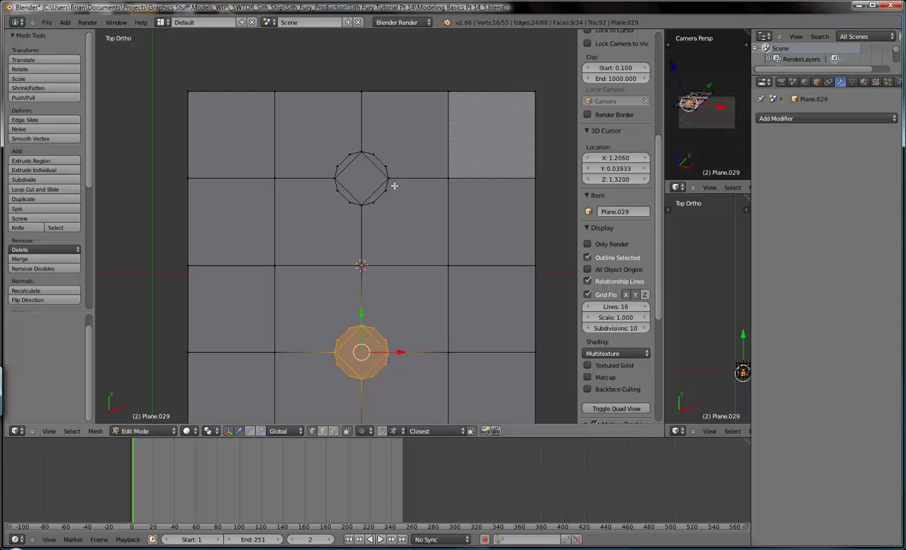
Knife-cut a straight vertical edge between the two circles' right-side vertices, cutting above and below the middle grid line separately
key(k)
click(389, 178)
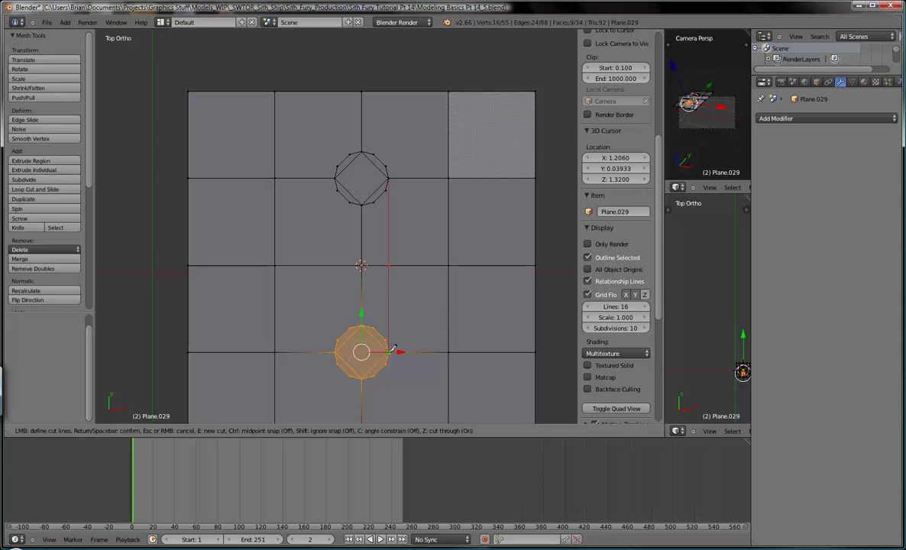
click(390, 350)
key(Return)
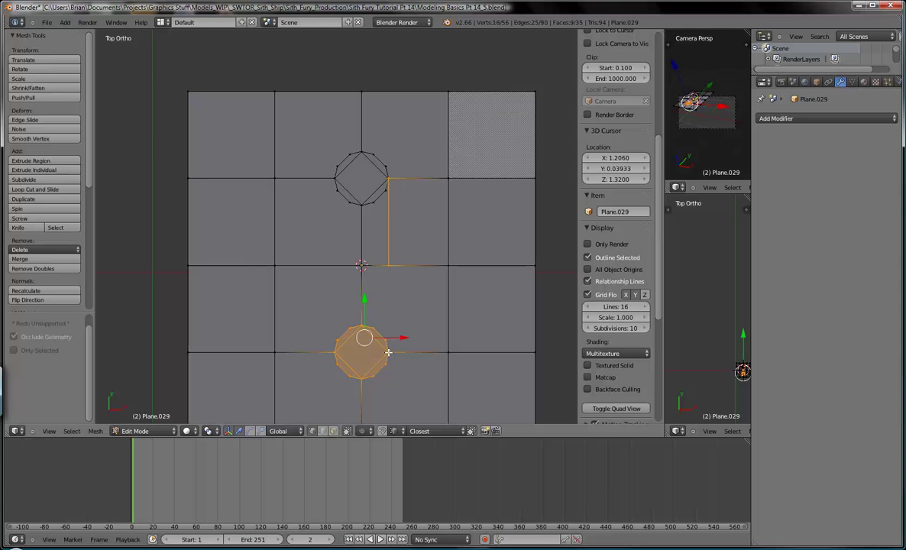
right_click(391, 352)
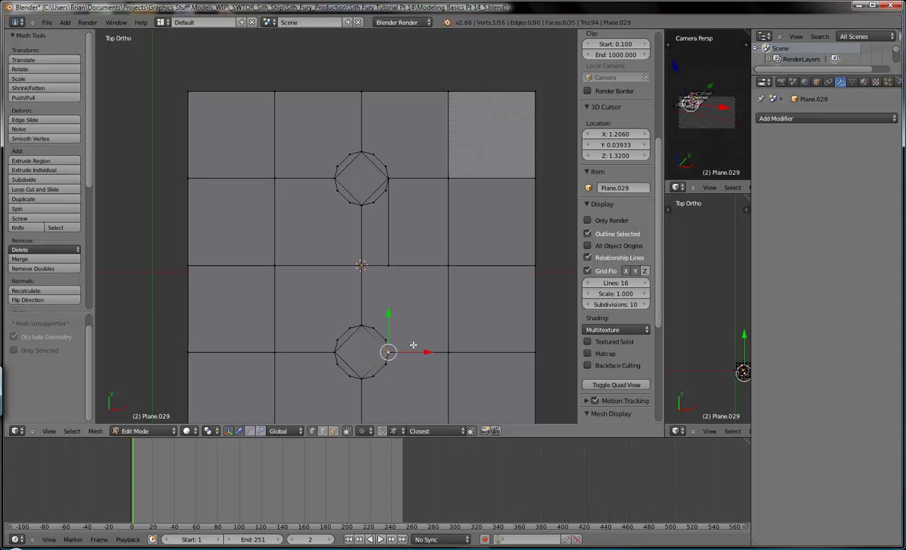
key(k)
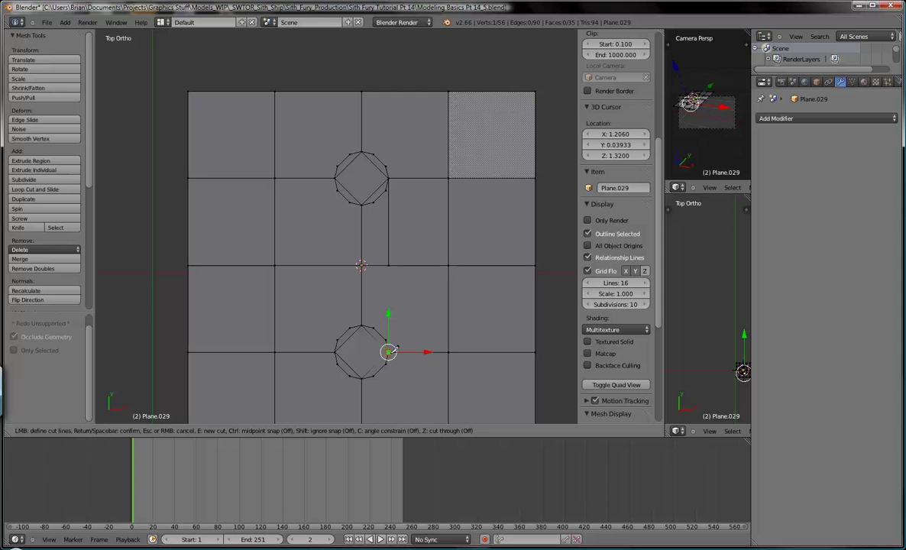
click(390, 265)
key(Return)
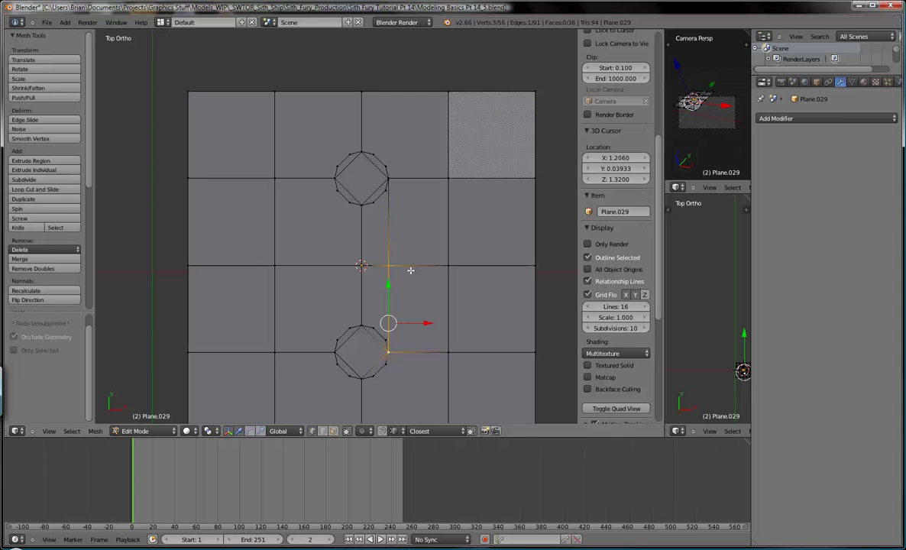
Knife-cut a straight vertical edge between the left-side vertices of the two circles
key(k)
click(335, 178)
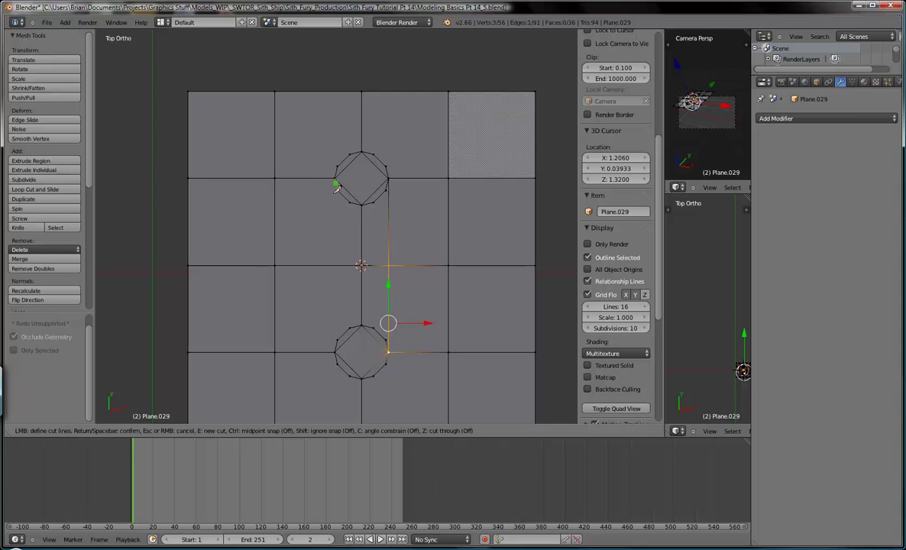
click(335, 352)
key(Return)
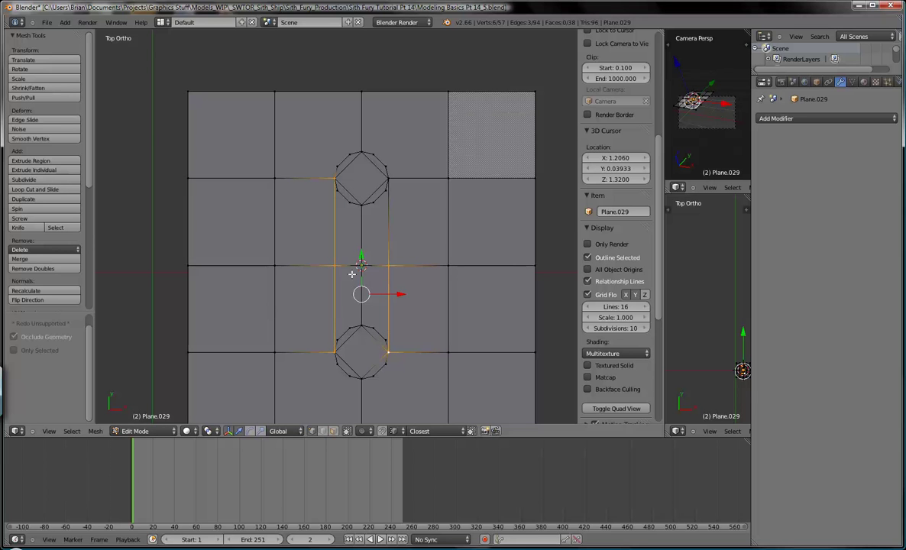
Delete the plane's centre vertex to open the strip between the two circles
key(x)
click(360, 267)
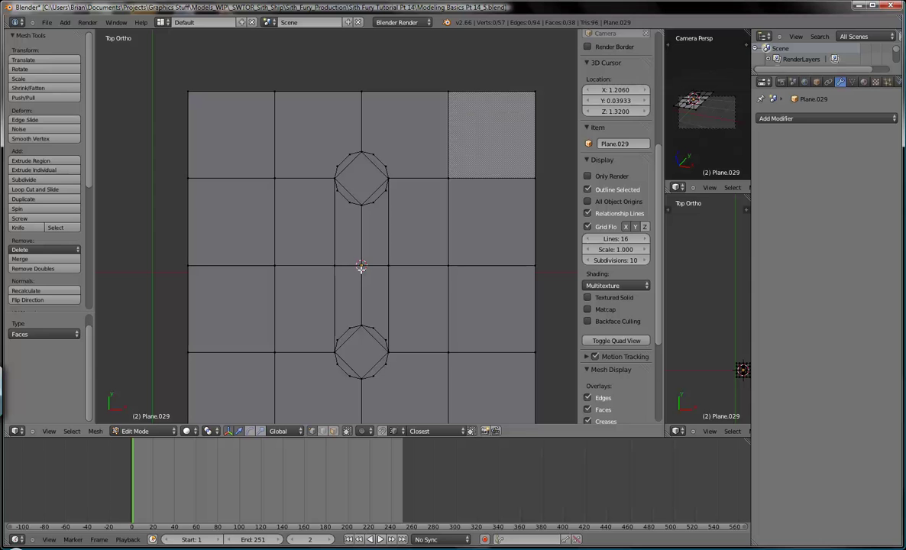
key(x)
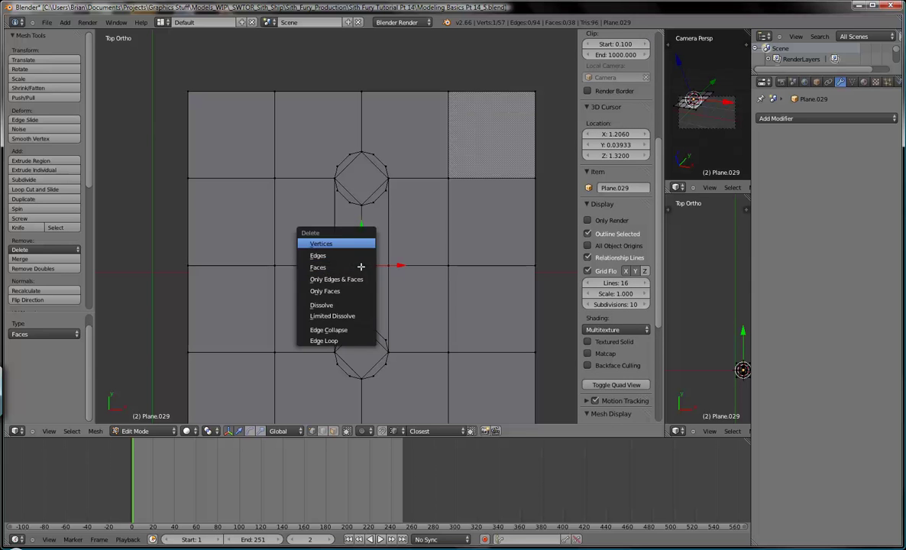
click(360, 246)
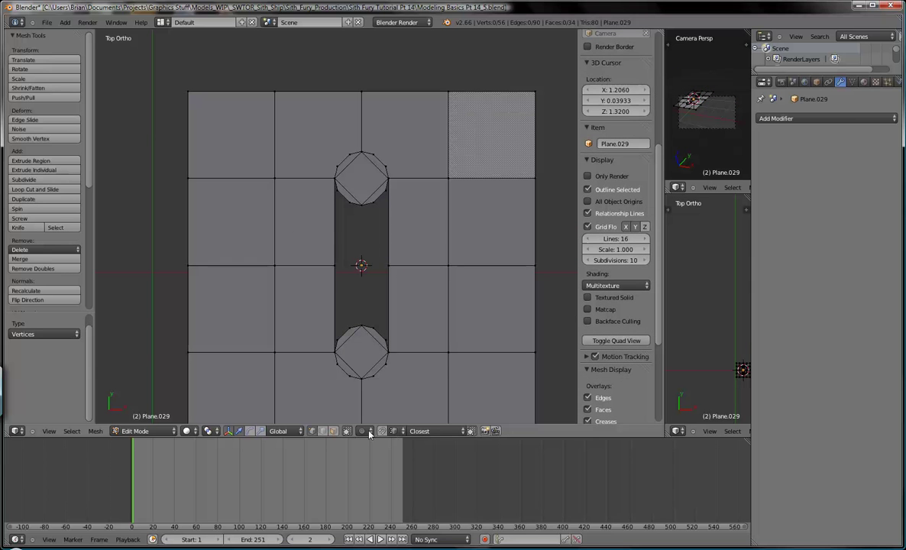
Select the faces filling the upper circle of the plane
key(c)
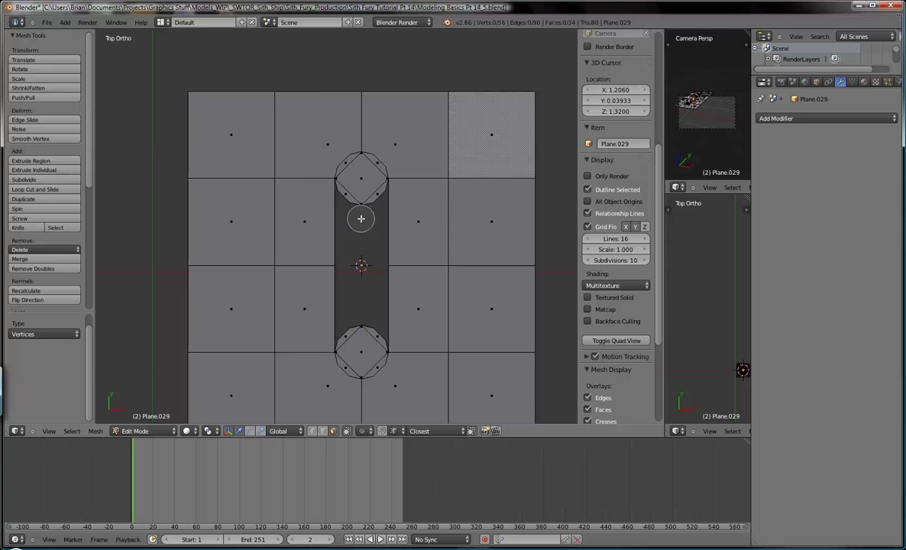
mouse_move(359, 210)
mouse_down()
mouse_move(361, 186)
mouse_move(349, 176)
mouse_up()
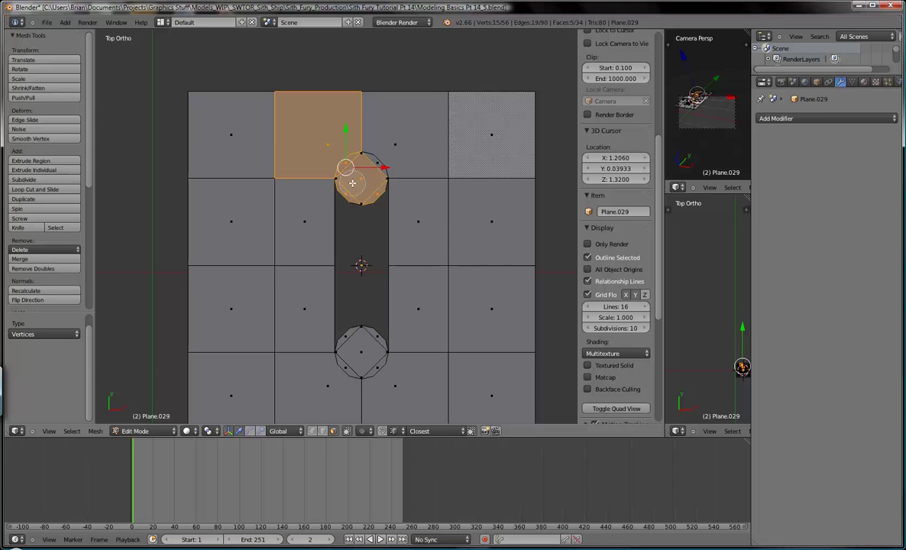
key(l)
key(l)
key(l)
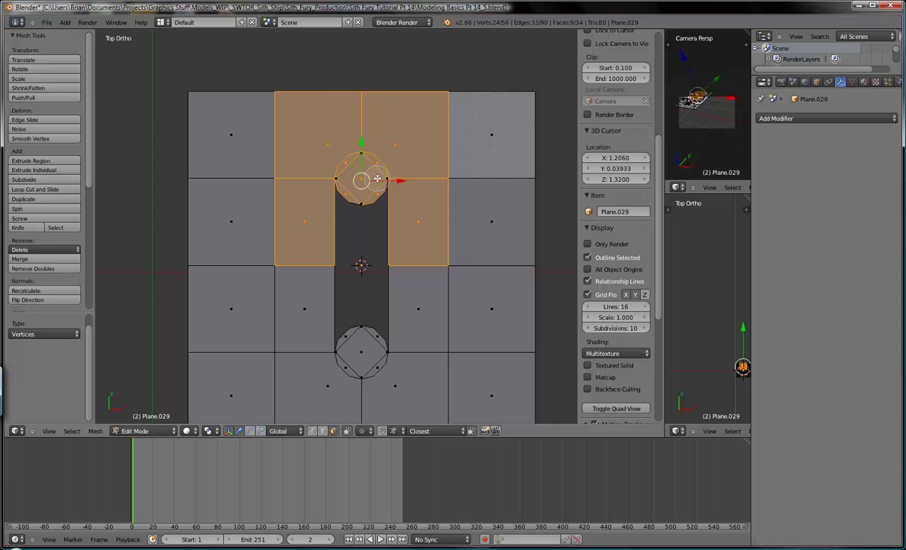
scroll(365, 176, up, 3)
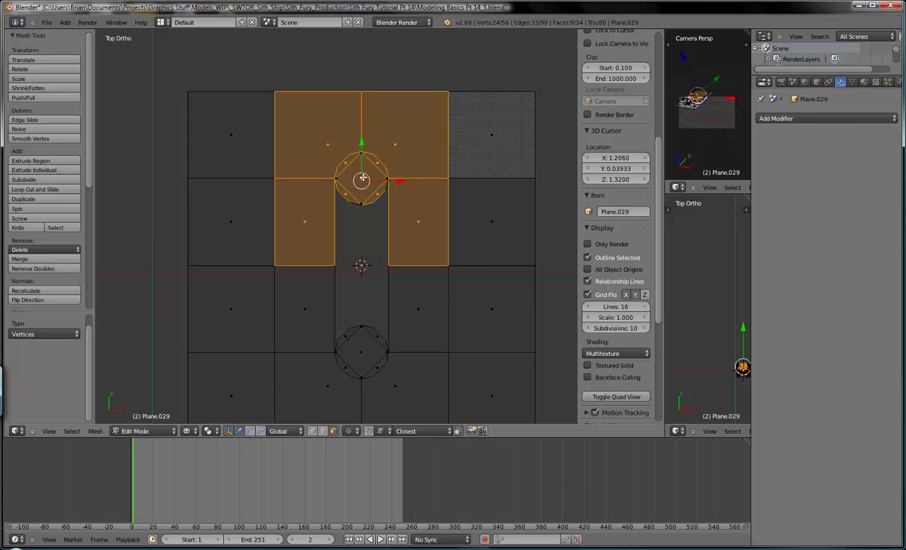
key(l)
key(l)
key(l)
key(l)
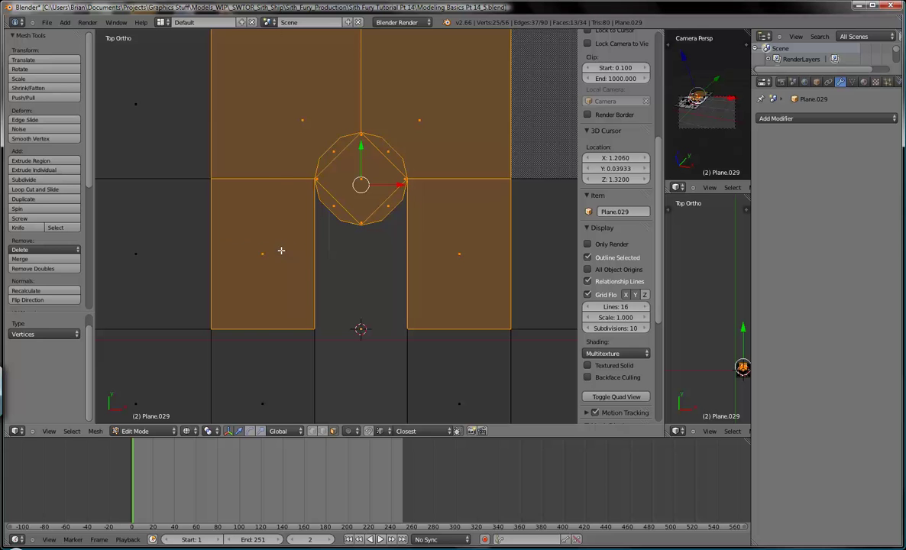
Deselect the surrounding grid faces so that only the faces inside the upper circle stay selected
key(shift+l)
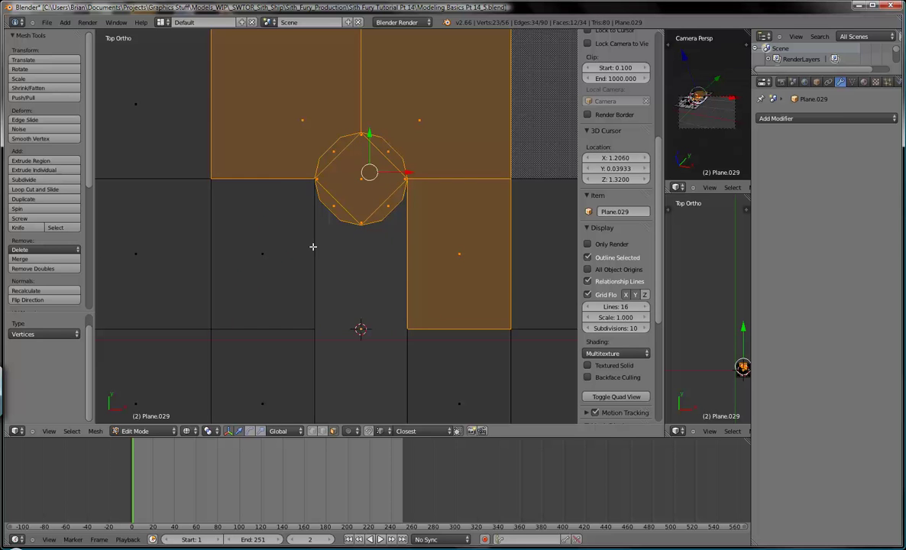
key(c)
middle_click(296, 115)
middle_click(455, 220)
middle_click(418, 131)
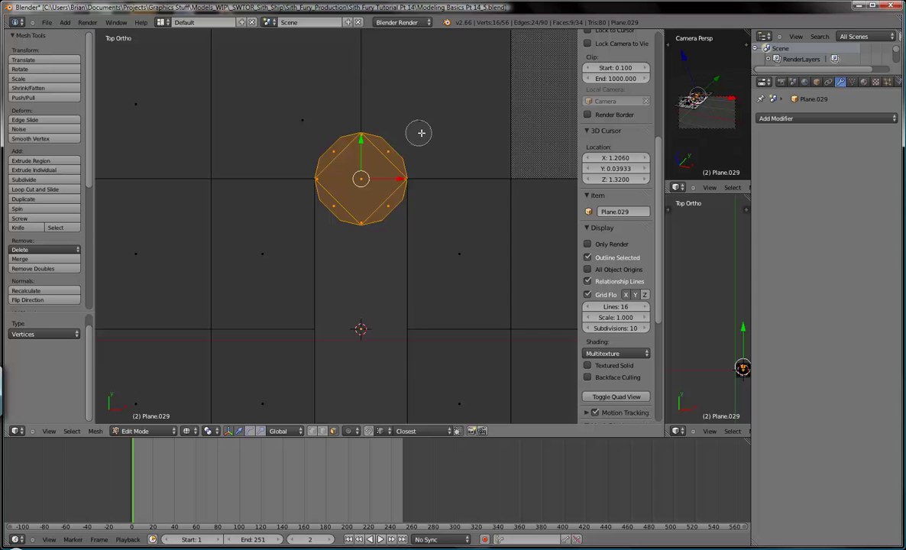
right_click(418, 283)
Add the faces inside the lower circle to the selection and delete the faces of both circles, completing the rounded slot
shift+middle_drag(383, 366, 394, 127)
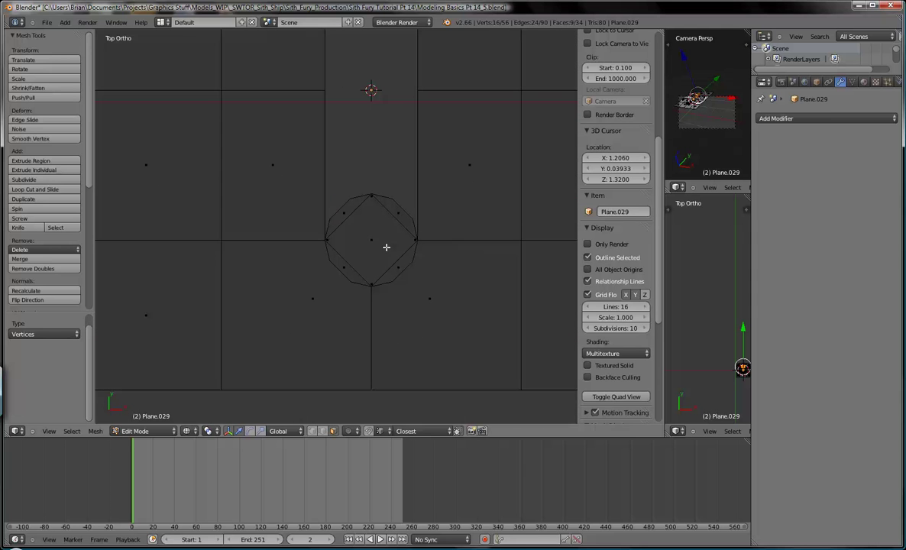
key(c)
mouse_move(370, 203)
mouse_down()
mouse_move(333, 228)
mouse_move(330, 256)
mouse_move(378, 256)
mouse_move(401, 222)
mouse_move(368, 251)
mouse_up()
scroll(382, 255, down, 4)
shift+middle_drag(408, 310, 410, 359)
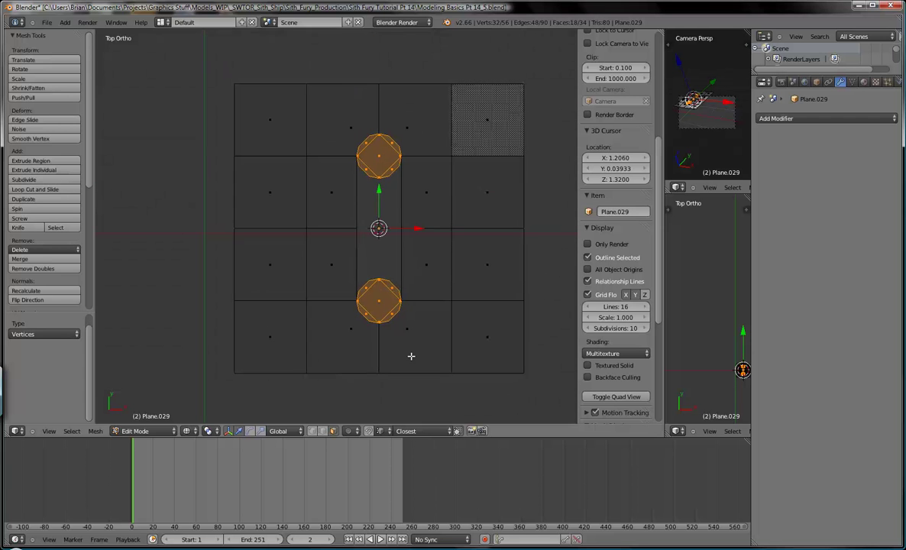
key(x)
click(411, 356)
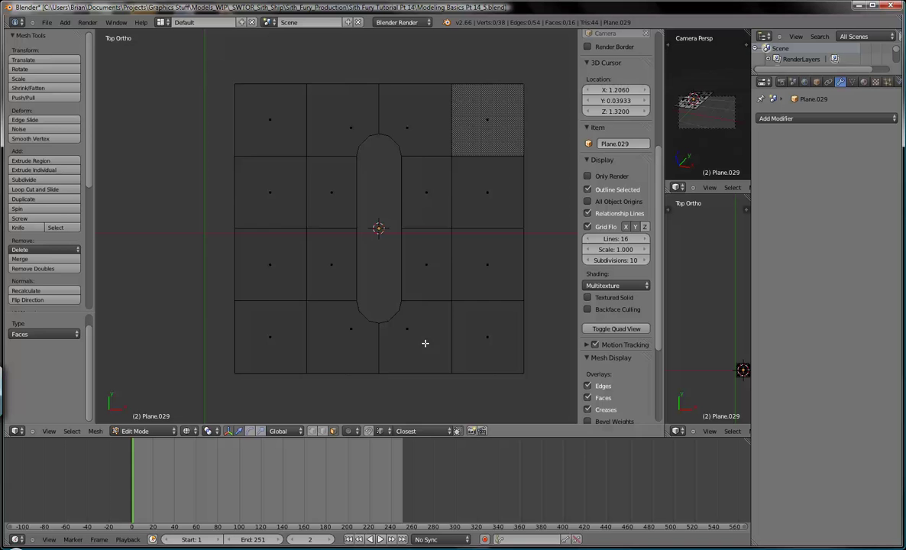
Select the complete edge loop around the rounded slot, excluding the plane's outer grid edges
middle_drag(415, 310, 344, 232)
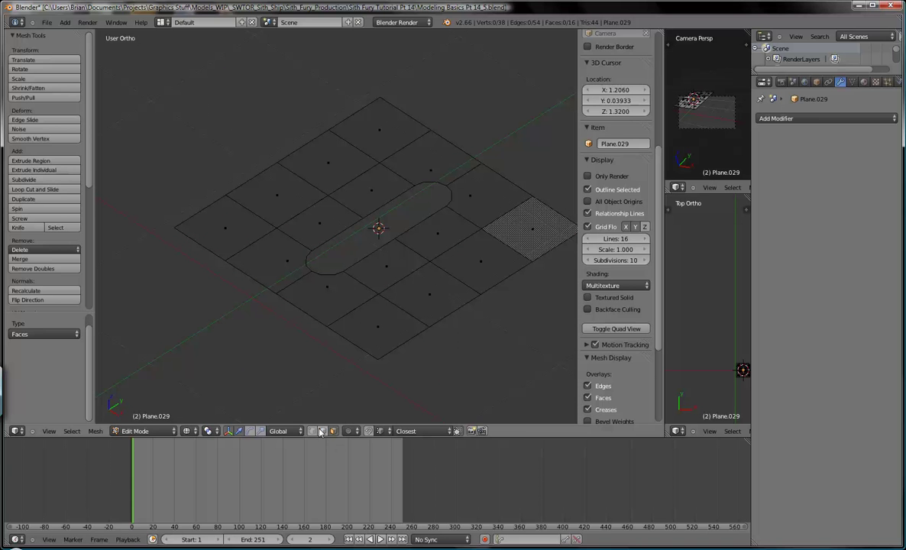
alt+right_click(364, 217)
alt+shift+right_click(436, 181)
alt+shift+right_click(447, 200)
alt+shift+right_click(321, 272)
alt+shift+right_click(313, 266)
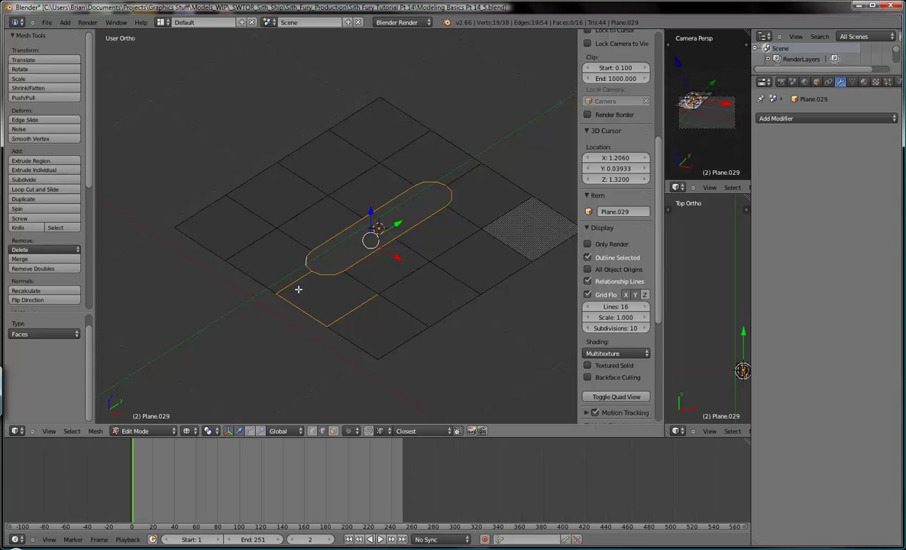
key(ctrl+z)
key(ctrl+z)
key(ctrl+z)
key(ctrl+z)
alt+shift+right_click(308, 263)
shift+right_click(322, 272)
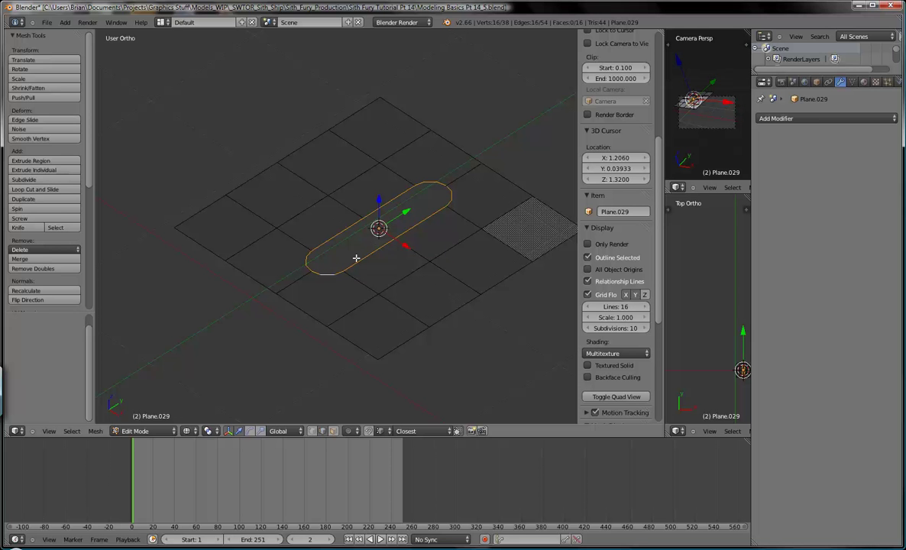
Extrude the slot's edge loop straight down below the plane to form the slot walls
key(e)
right_click(393, 249)
drag(379, 201, 379, 252)
key(ctrl+z)
key(ctrl+shift+z)
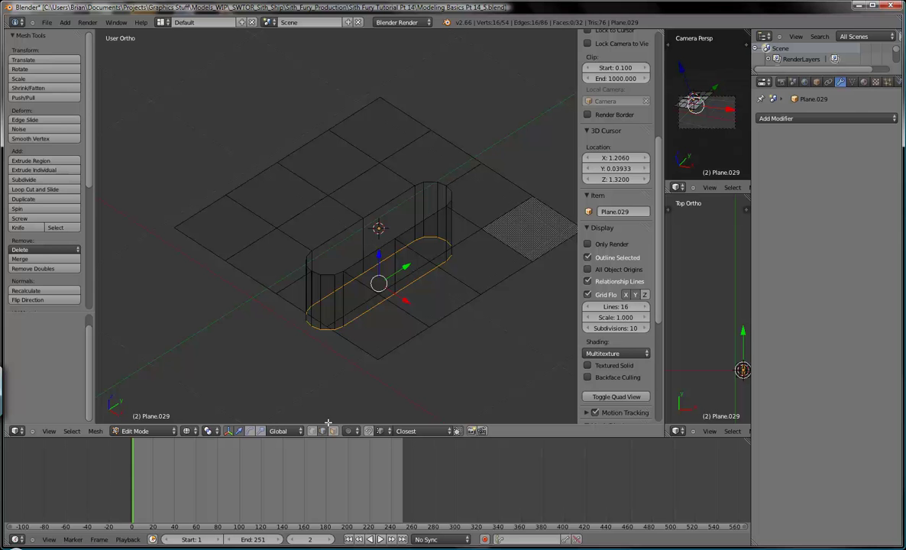
Vertex-bevel the three interior grid vertices in the column left of the slot into small diamonds
right_click(279, 230)
shift+right_click(331, 196)
shift+right_click(380, 163)
middle_drag(335, 243, 392, 286)
key(KP_7)
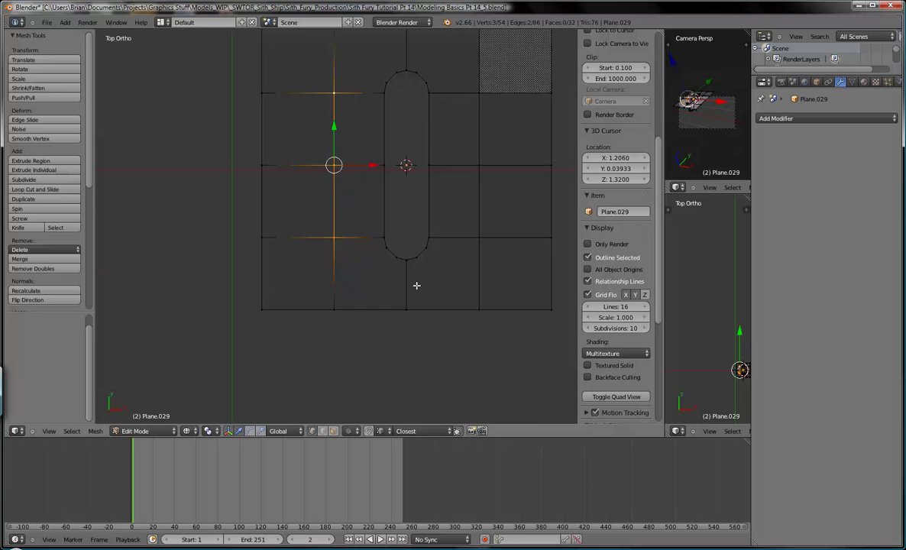
scroll(403, 284, up, 4)
shift+middle_drag(364, 210, 373, 399)
key(ctrl+shift+b)
scroll(374, 317, up, 2)
click(372, 318)
key(a)
Round the uppermost of the three diamonds with To Sphere at a factor of about 0.91
shift+middle_drag(338, 289, 363, 329)
scroll(355, 304, down, 3)
key(b)
drag(274, 157, 360, 241)
key(space)
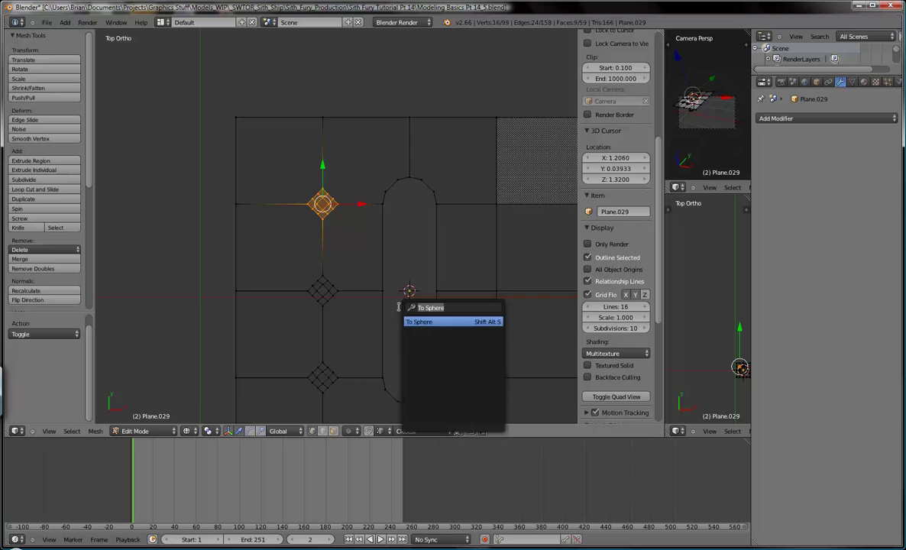
key(Return)
click(501, 403)
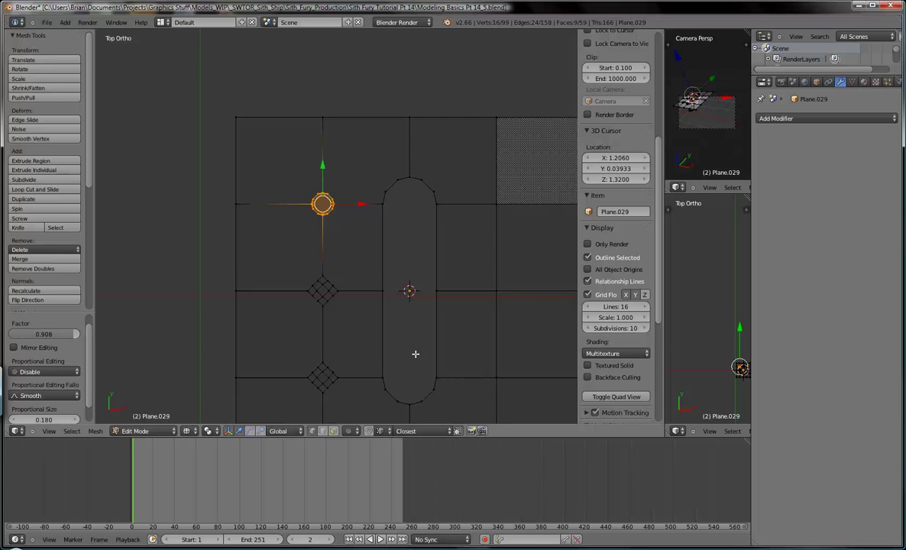
Delete the faces inside the rounded circle to open a hole in the plane
key(a)
middle_drag(348, 282, 359, 413)
click(333, 431)
key(c)
click(370, 159)
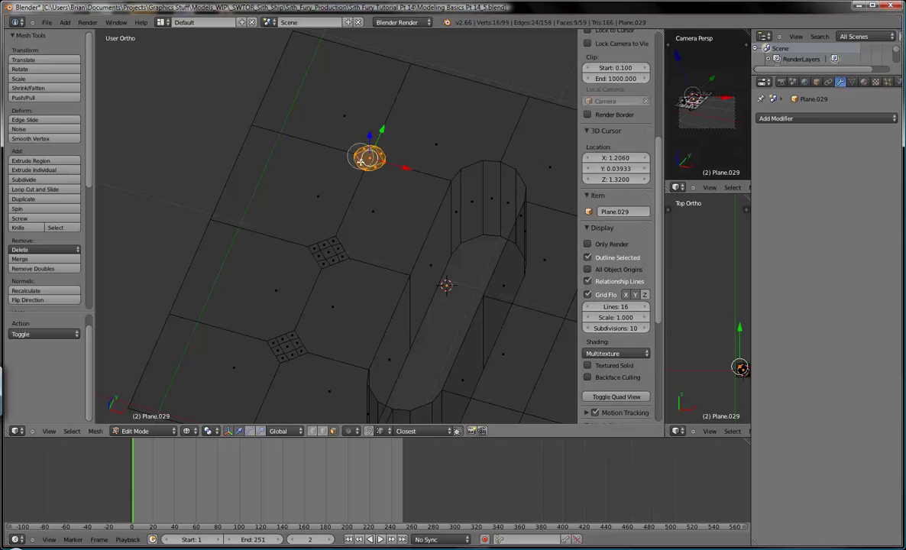
key(x)
click(365, 188)
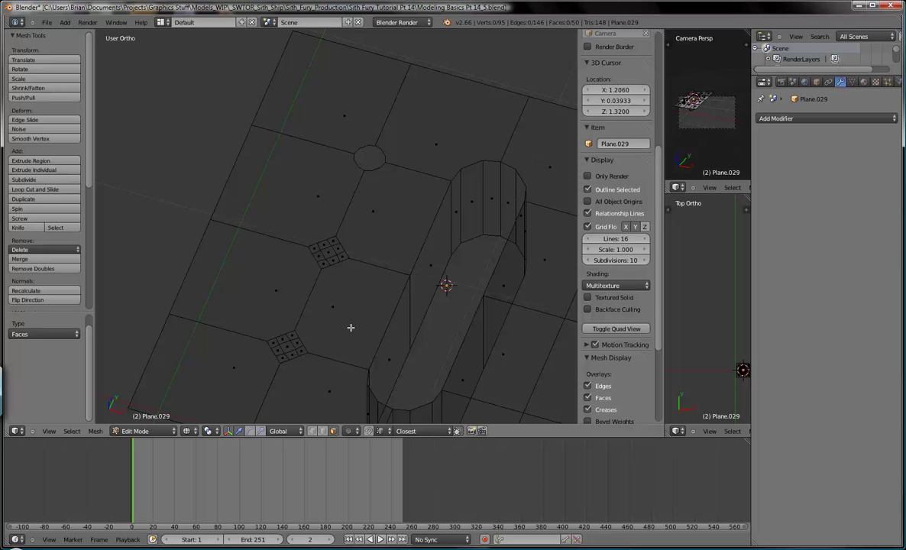
Select the edge loop of the small round hole and extrude it straight down below the plane
click(323, 432)
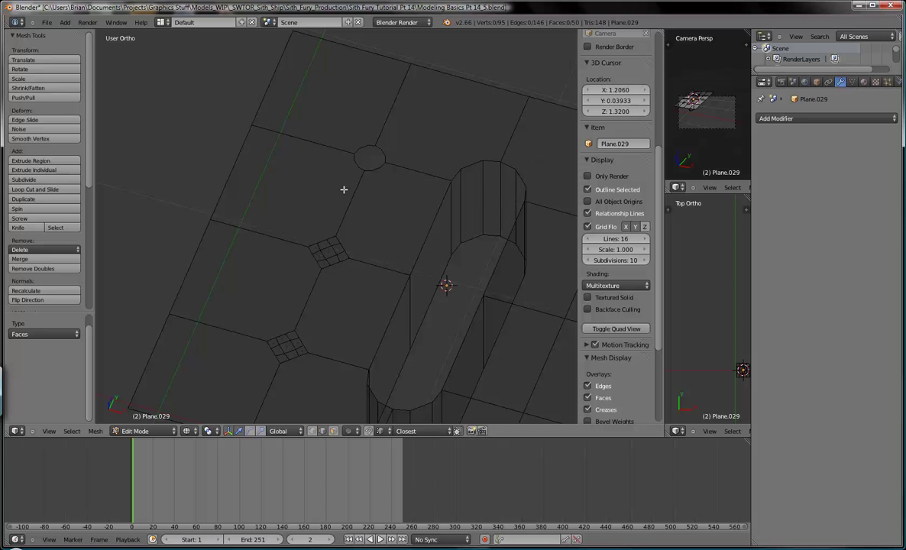
alt+right_click(362, 145)
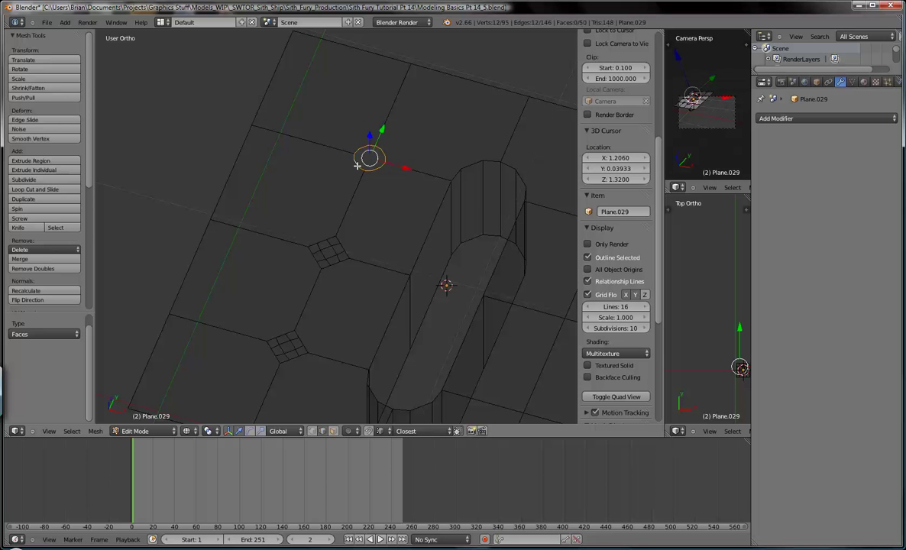
middle_drag(388, 223, 348, 205)
key(e)
click(356, 199)
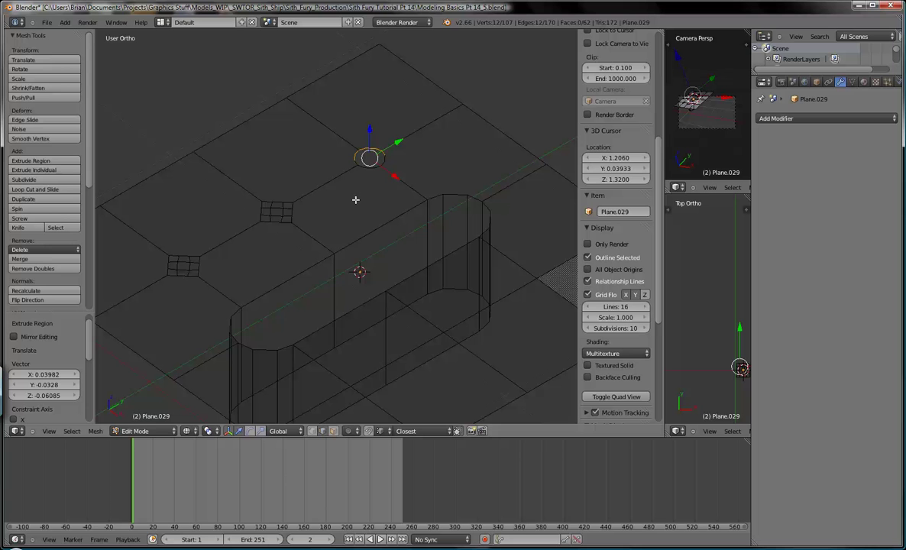
drag(368, 133, 376, 176)
Switch to solid shading and examine the extruded walls of the slot and the round hole
middle_drag(378, 219, 340, 218)
key(z)
key(a)
middle_drag(418, 224, 165, 135)
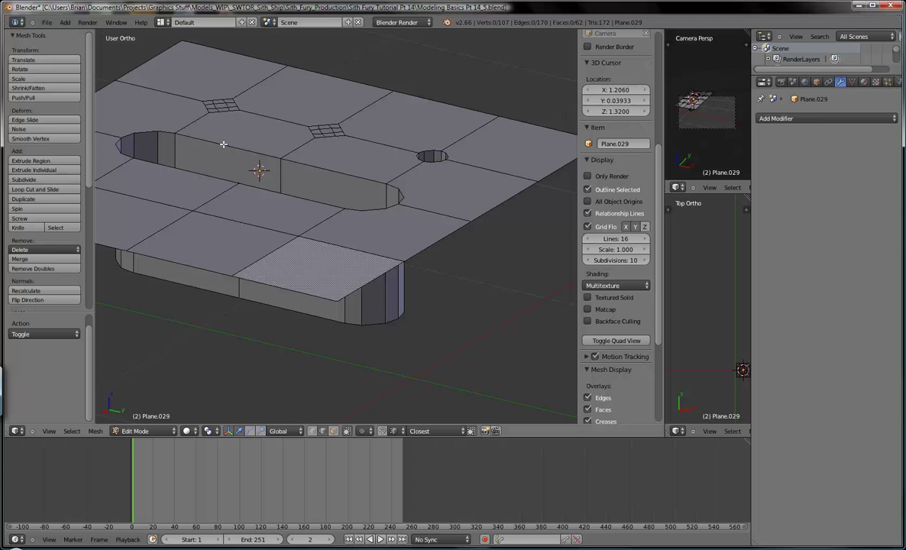
middle_drag(365, 230, 383, 214)
scroll(383, 215, down, 6)
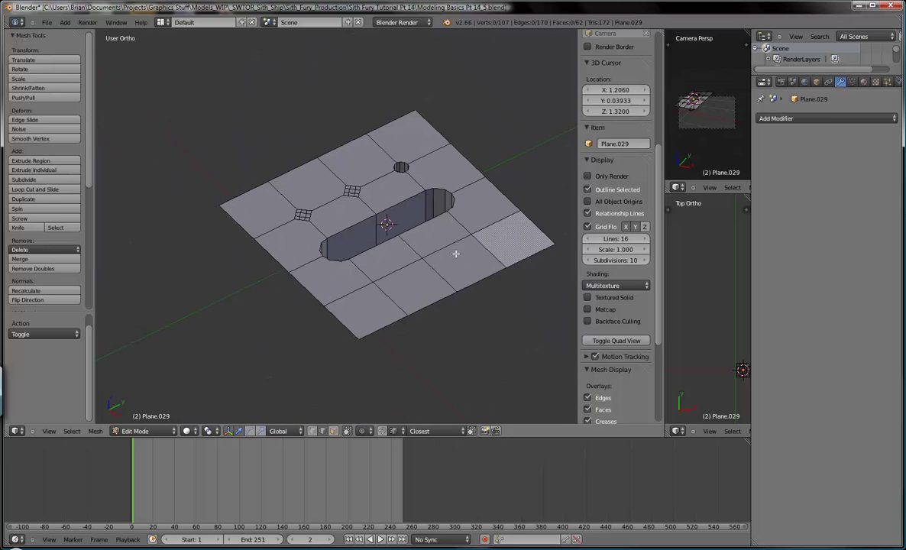